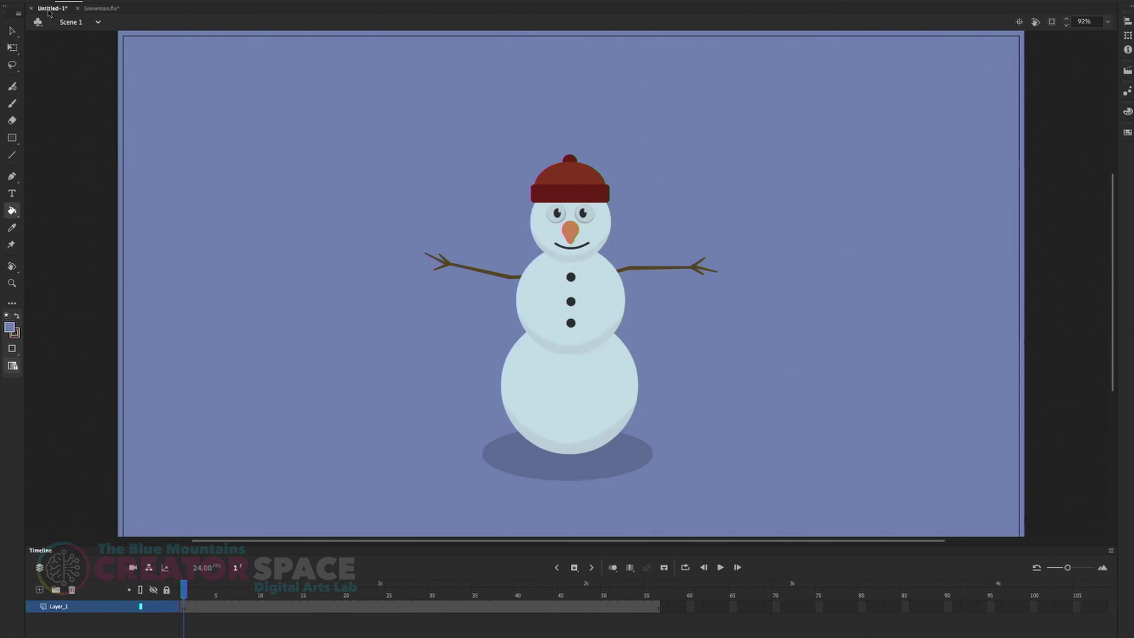
# Step: View the finished Snowman.fla example and try the Eyedropper and Paint Bucket tools
pyautogui.click(91, 9)
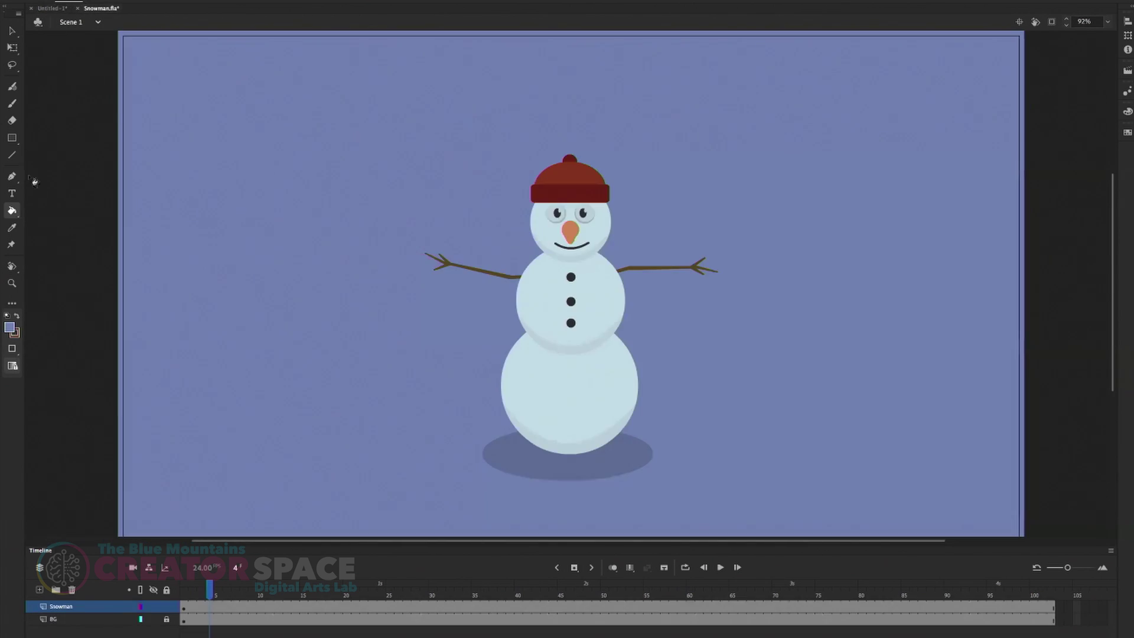
pyautogui.click(12, 230)
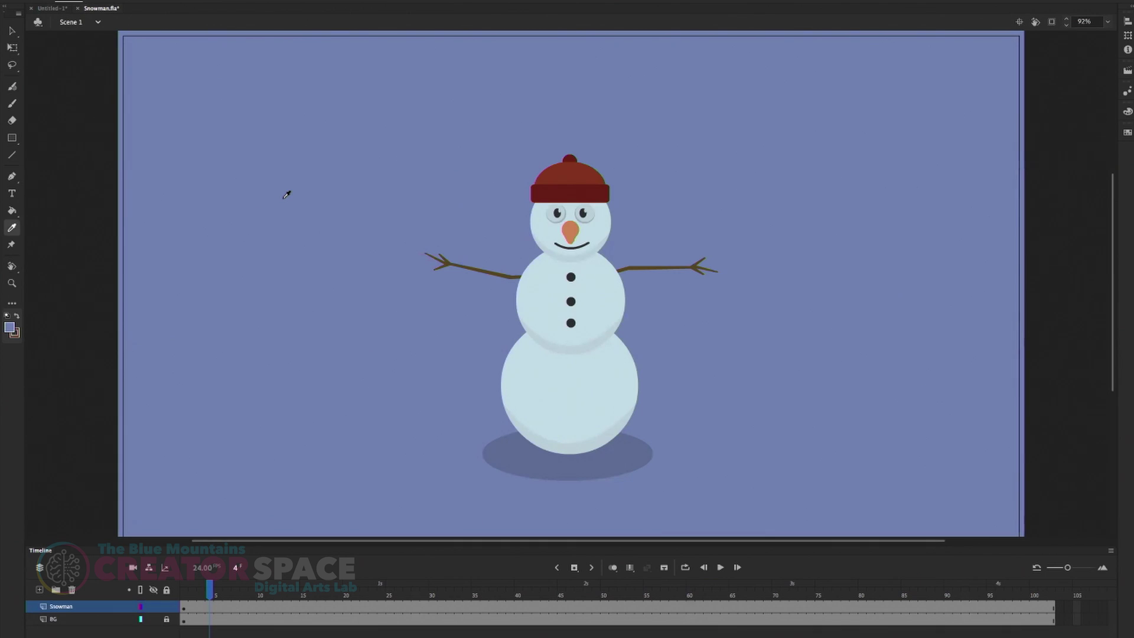
pyautogui.click(314, 163)
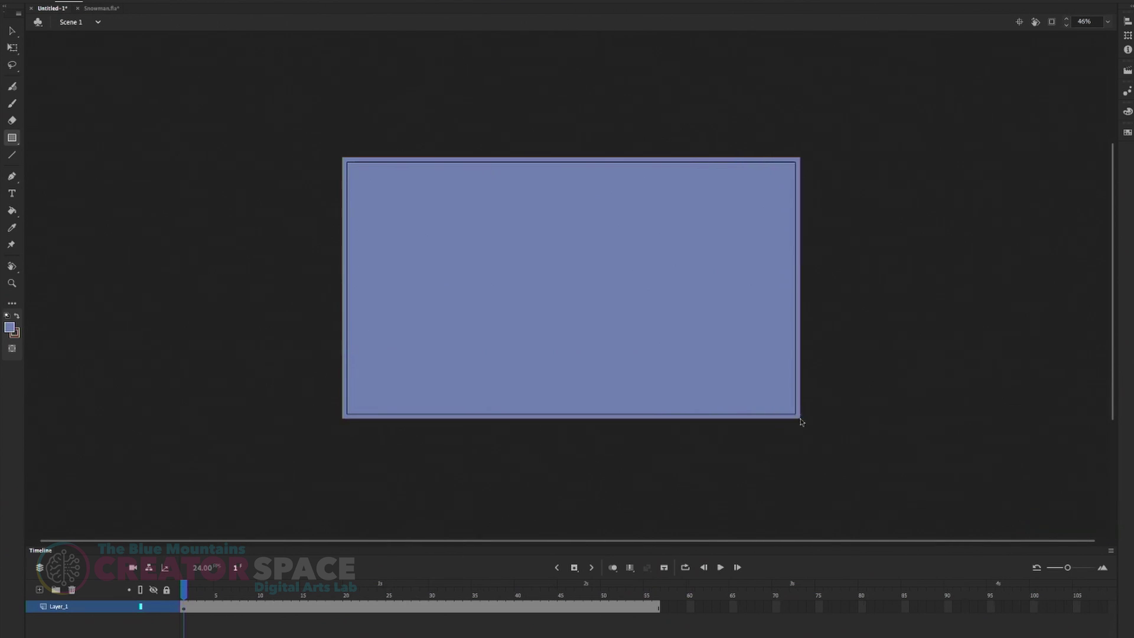
# Step: Switch to the Selection tool and select Layer_1 in the timeline
pyautogui.press('v')
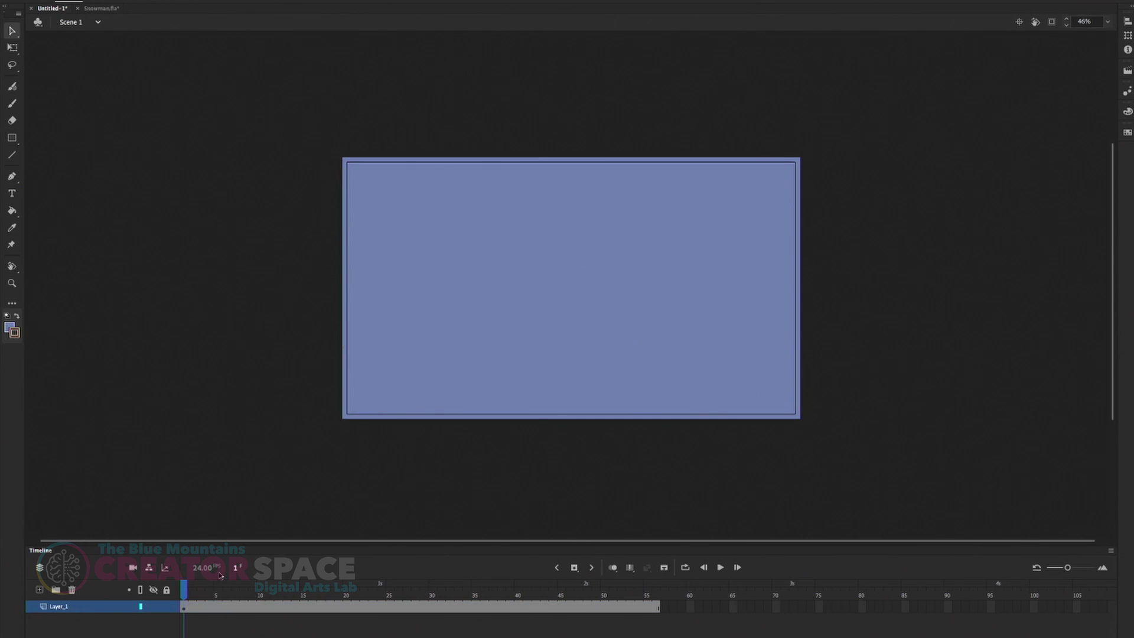
pyautogui.click(62, 607)
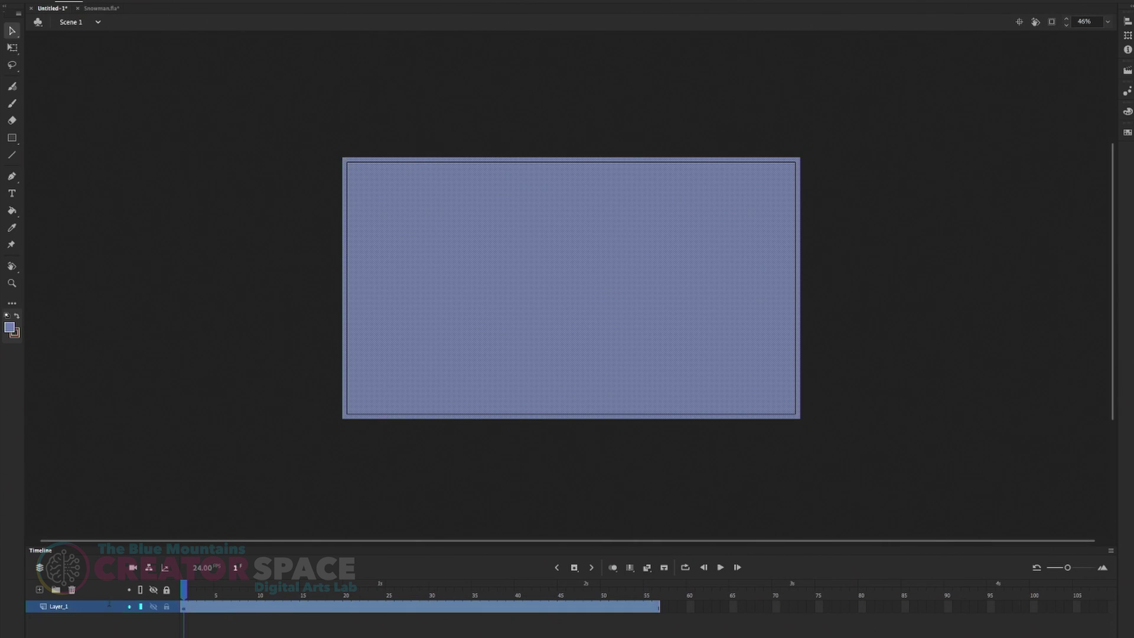
# Step: Rename Layer_1 to BG
pyautogui.doubleClick(109, 604)
pyautogui.write('Ba')
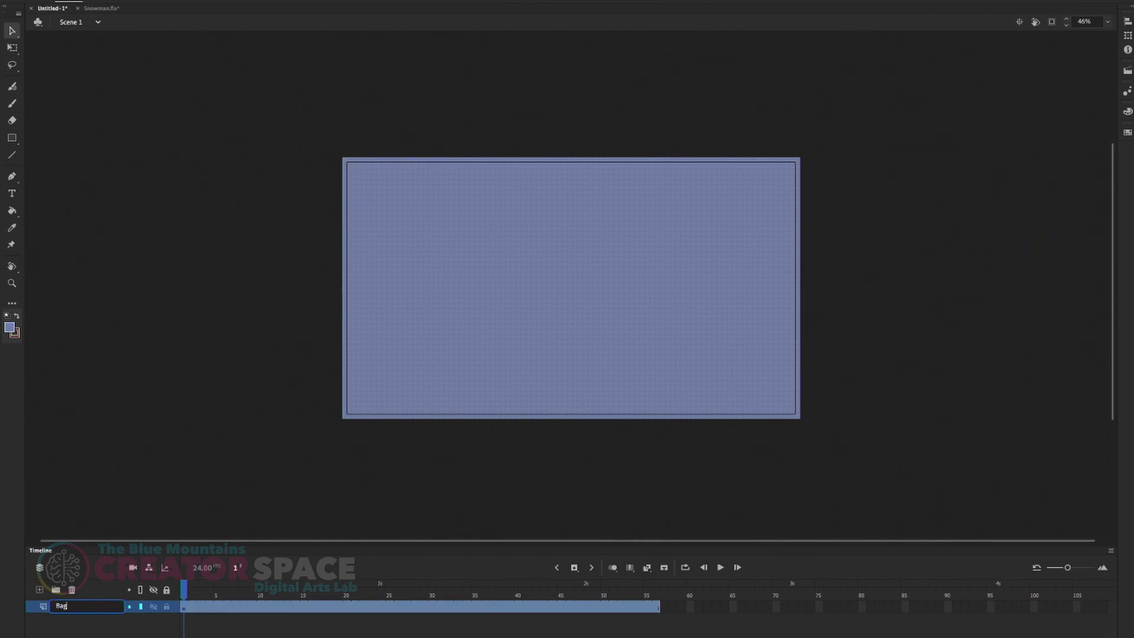
pyautogui.write('G')
pyautogui.press('Return')
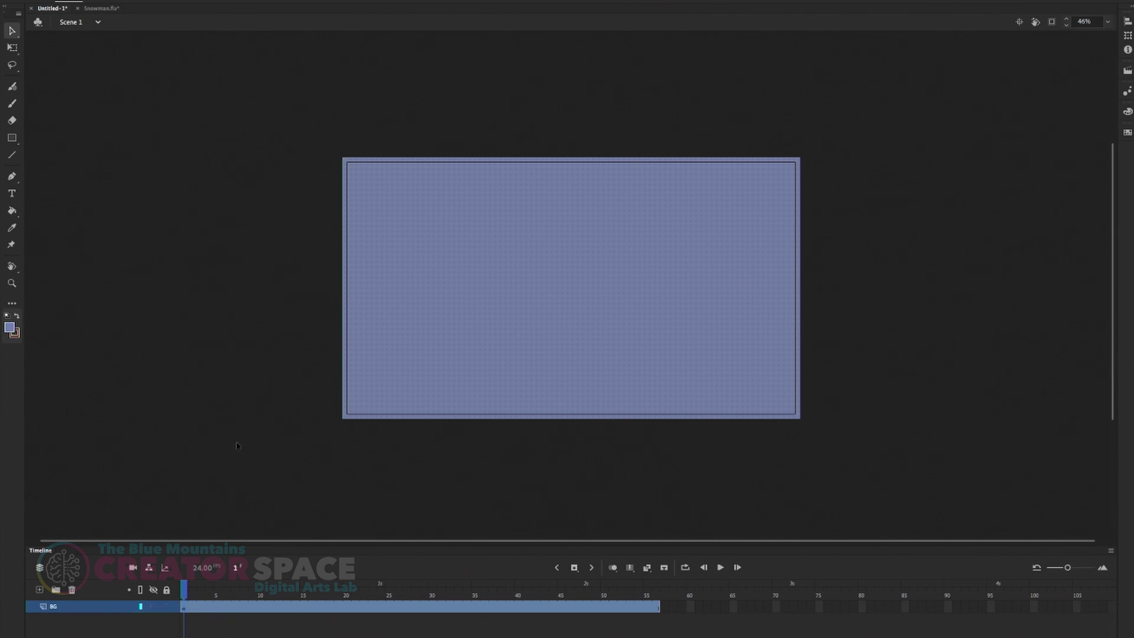
# Step: Lock the BG layer, briefly toggling its outline view on and off
pyautogui.click(165, 590)
pyautogui.click(140, 607)
pyautogui.click(142, 607)
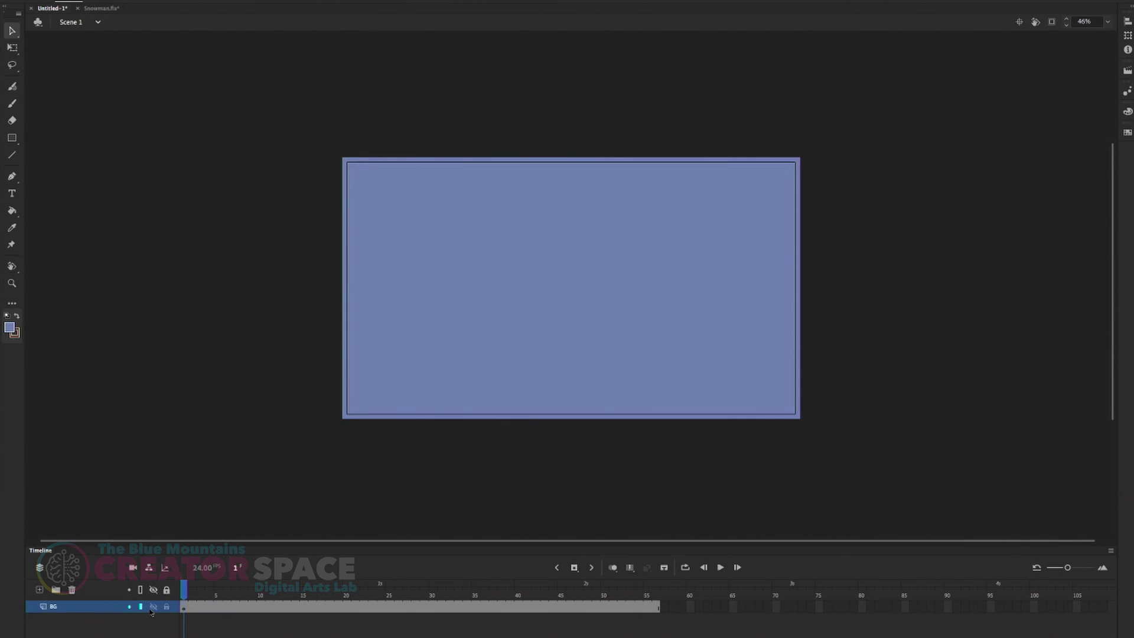
pyautogui.click(166, 608)
# Step: Add a new empty Layer_3 above BG and switch to the Oval tool
pyautogui.click(40, 590)
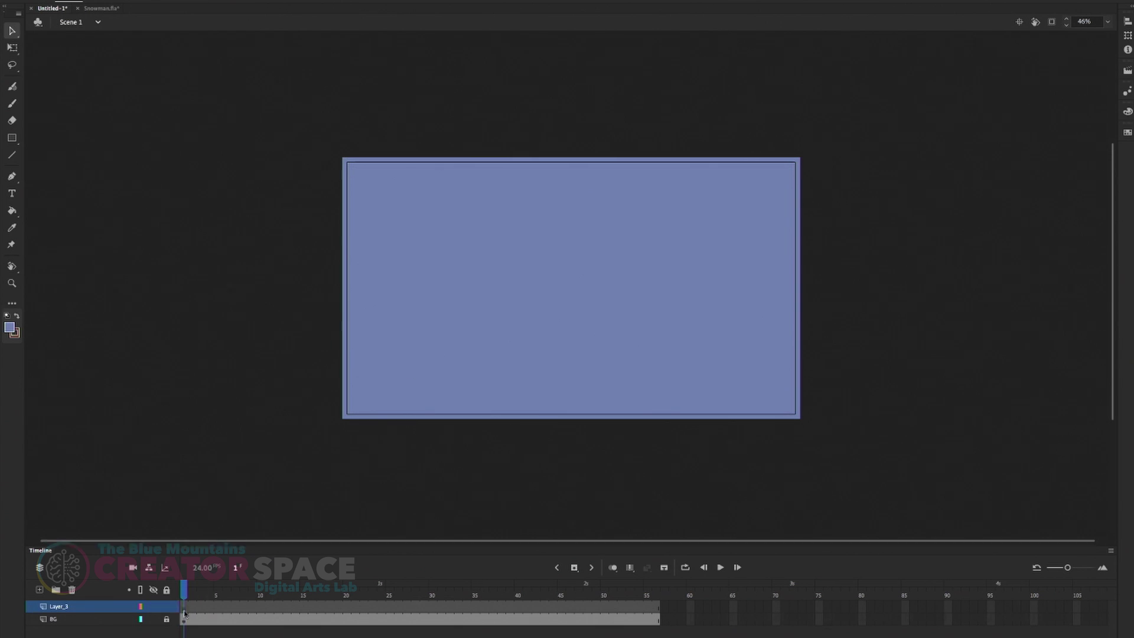
pyautogui.click(455, 204)
pyautogui.click(688, 434)
pyautogui.click(12, 139)
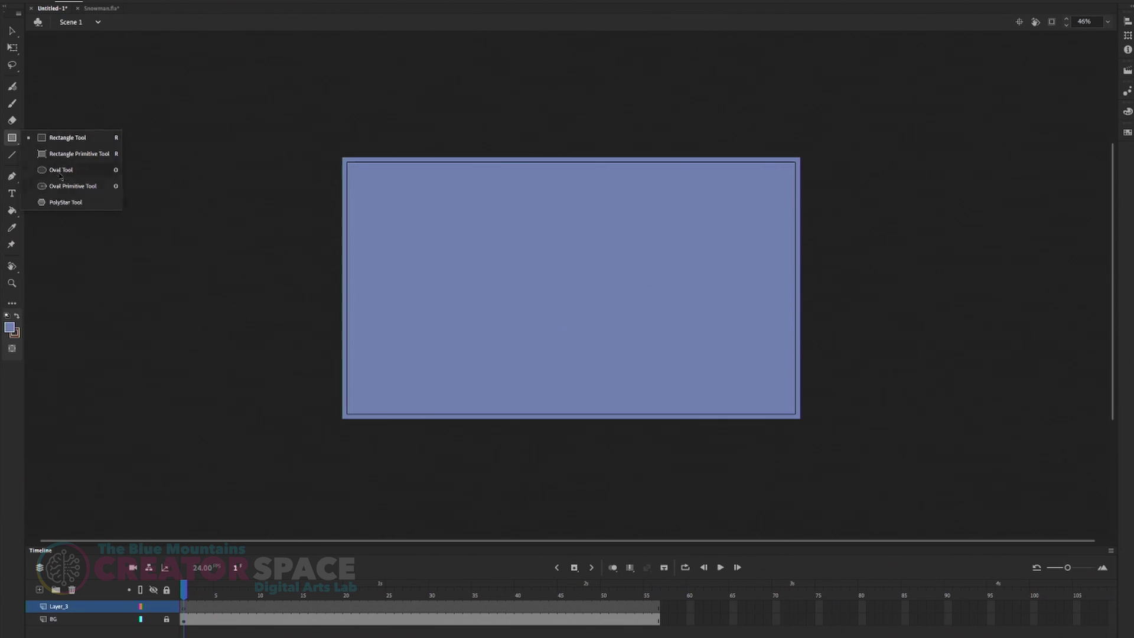
pyautogui.click(60, 171)
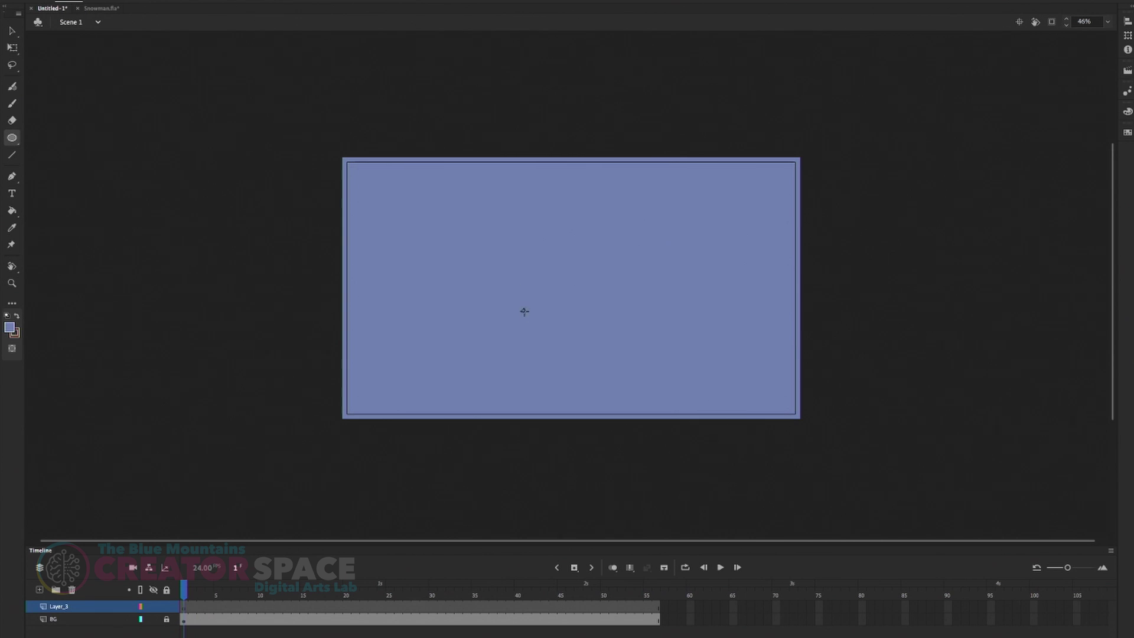
# Step: Draw a 318.2 × 318.2 circle on Layer_3, delete its outline and nudge it right
pyautogui.moveTo(523, 308); pyautogui.dragTo(597, 379)
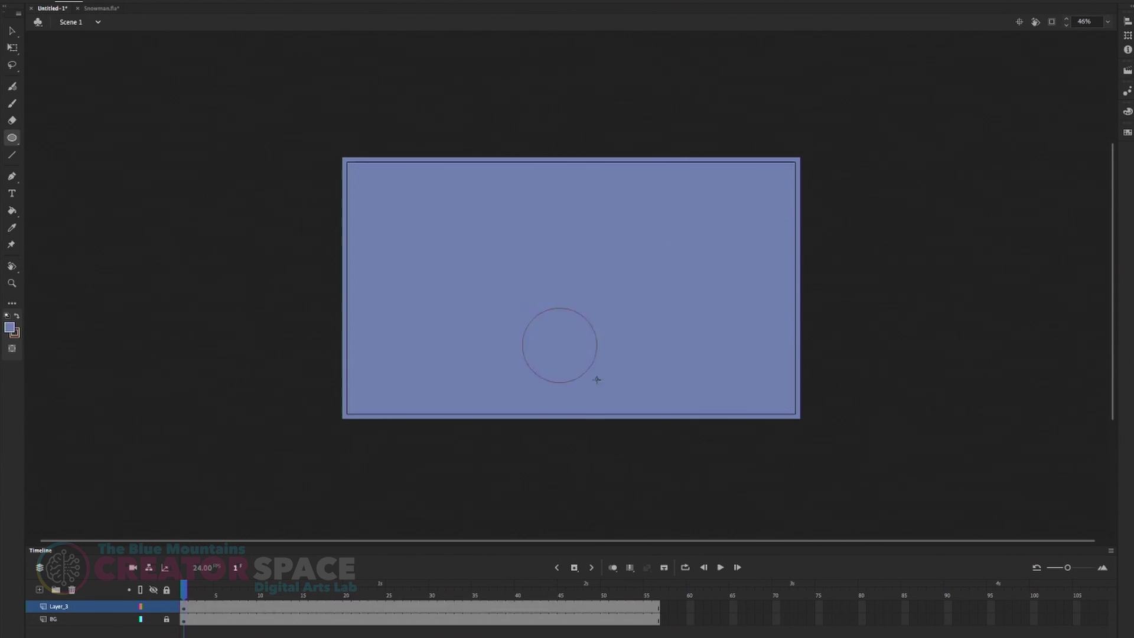
pyautogui.press('v')
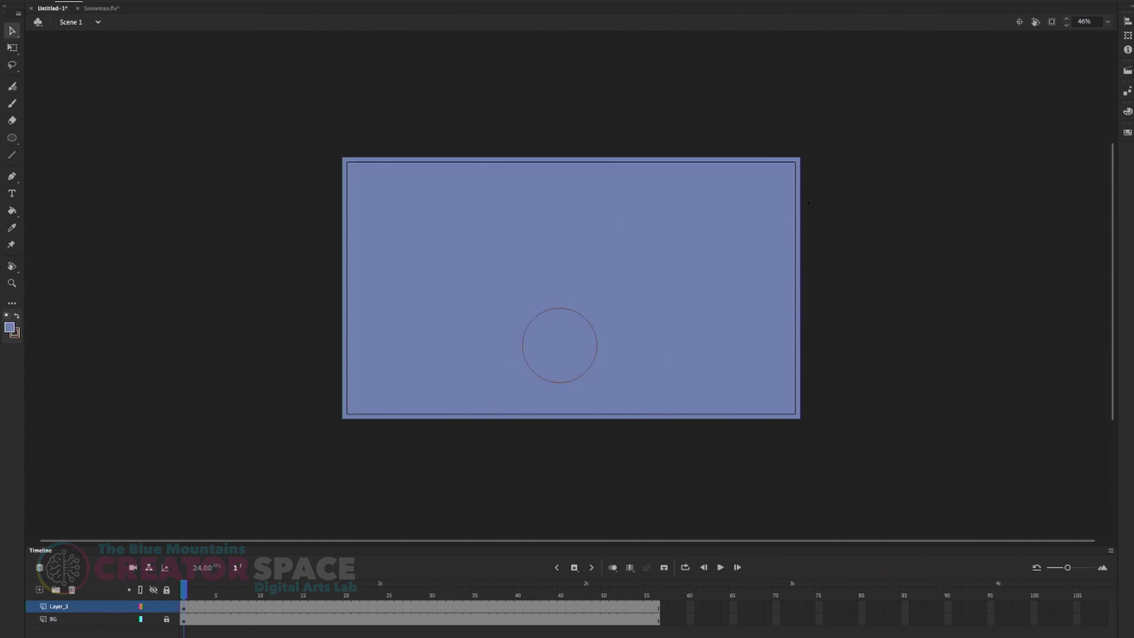
pyautogui.click(591, 328)
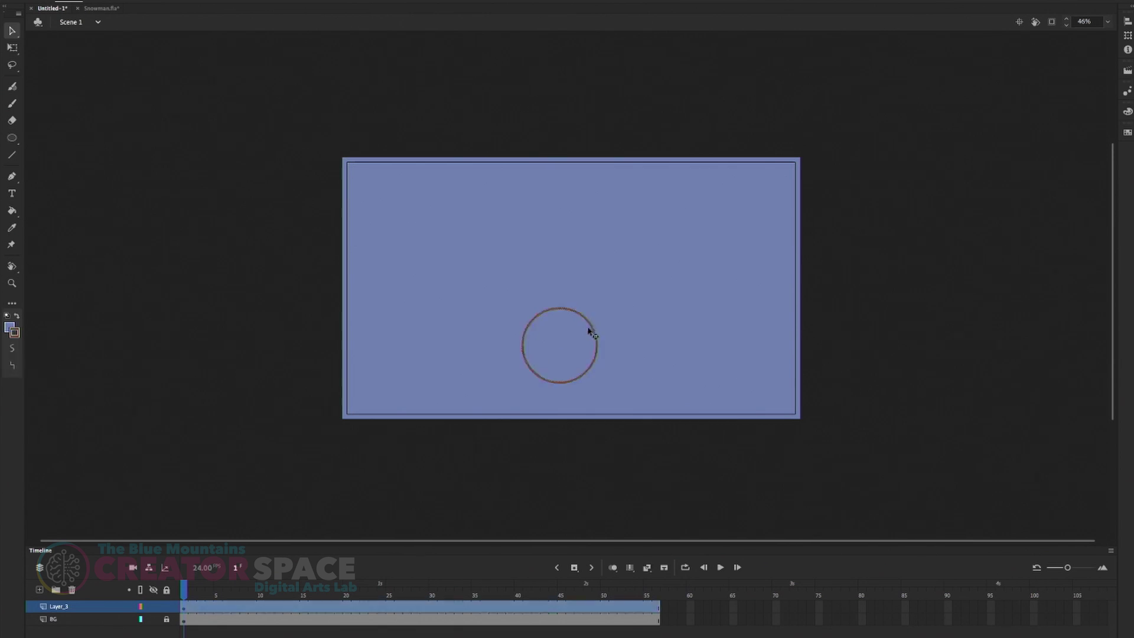
pyautogui.press('Delete')
pyautogui.click(571, 361)
pyautogui.moveTo(571, 360); pyautogui.dragTo(586, 363)
pyautogui.hotkey('ctrl', 'F3')
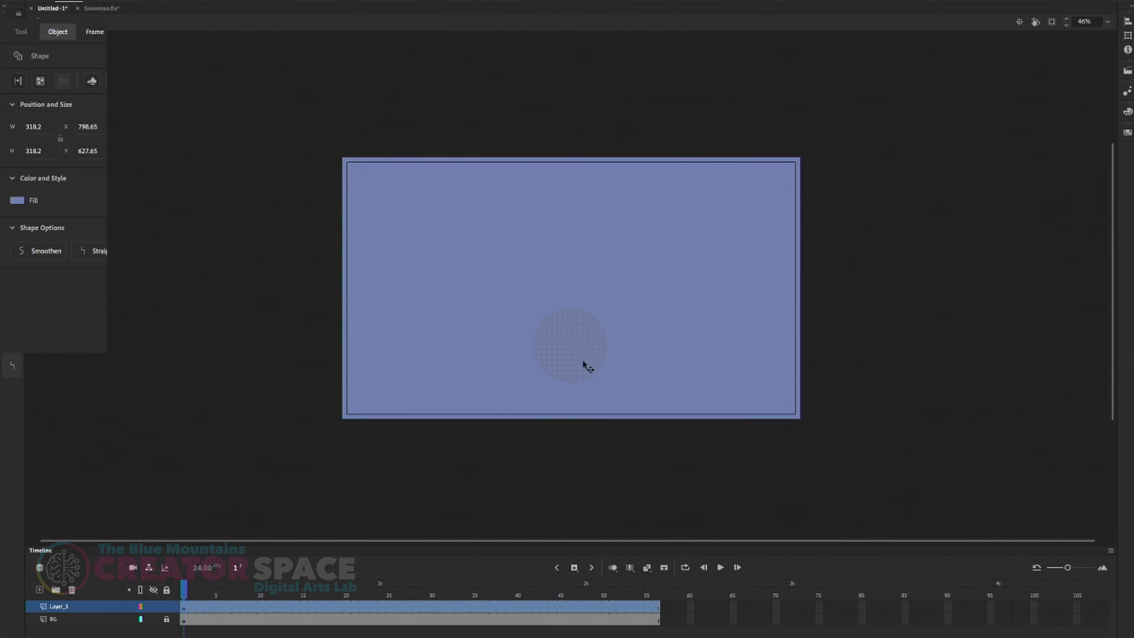
pyautogui.hotkey('ctrl', 'F3')
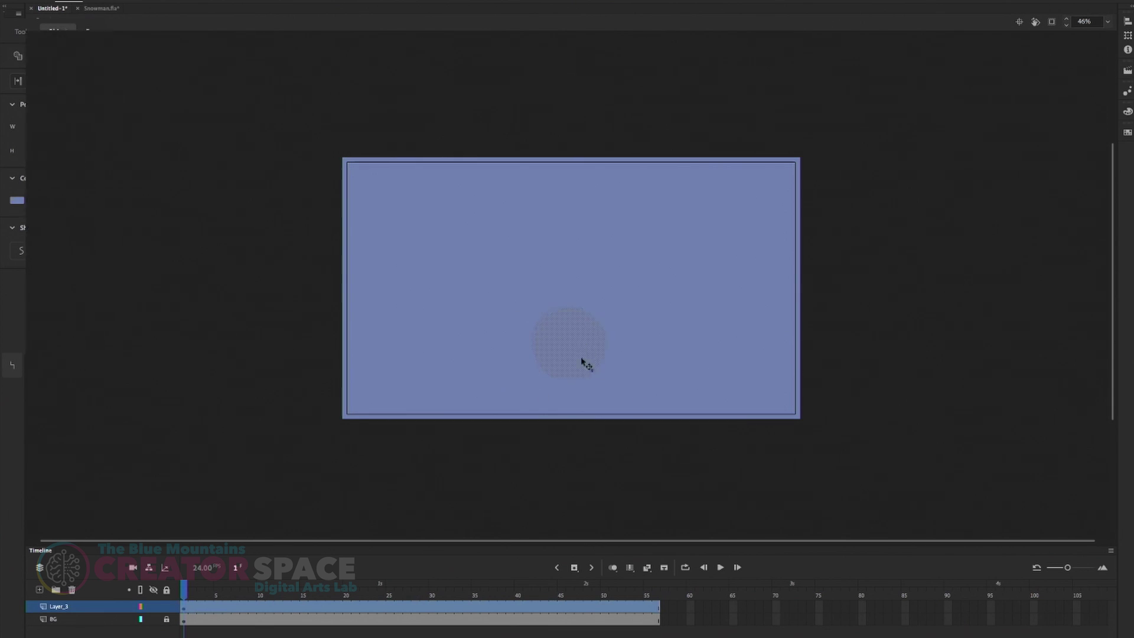
# Step: Change the circle's fill from white to the warm off-white #F7F2EE, then reselect it
pyautogui.click(12, 329)
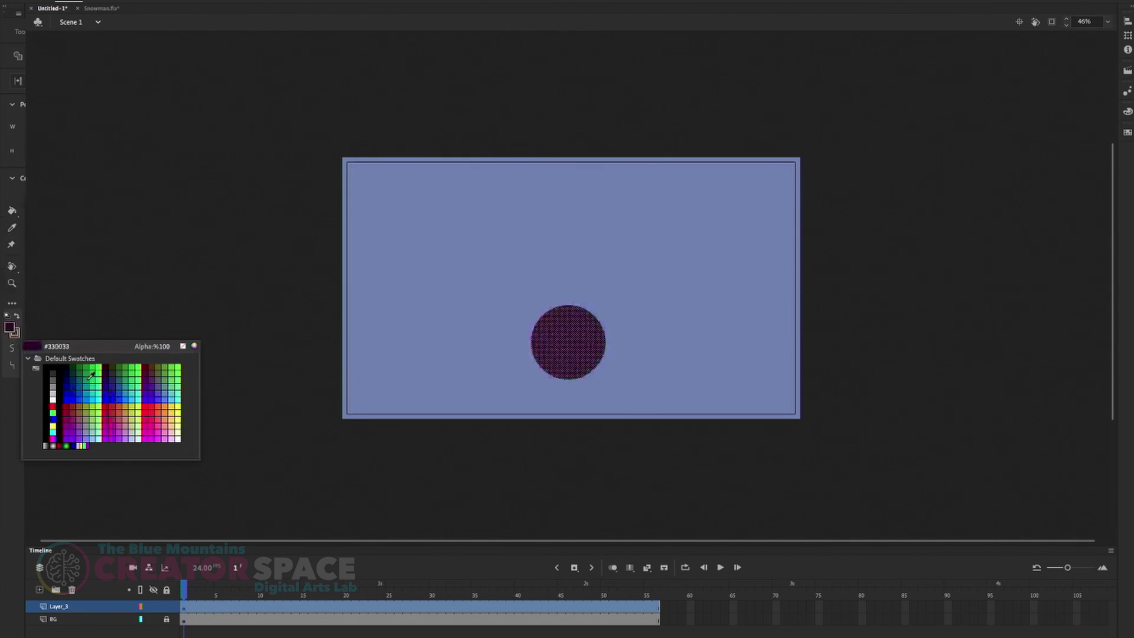
pyautogui.click(52, 395)
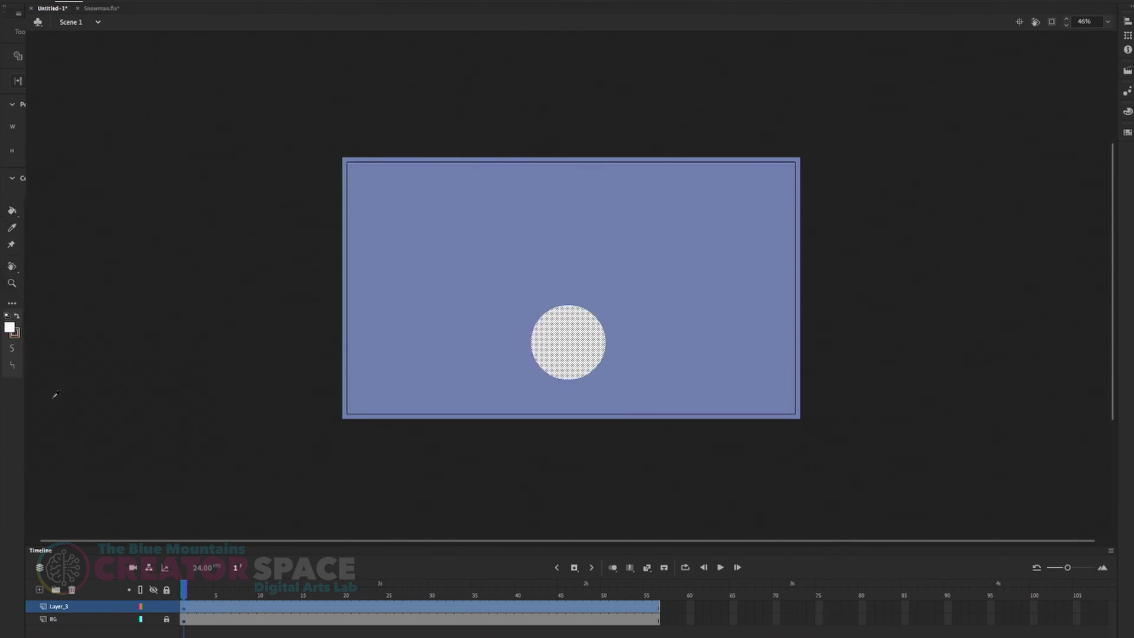
pyautogui.click(1127, 112)
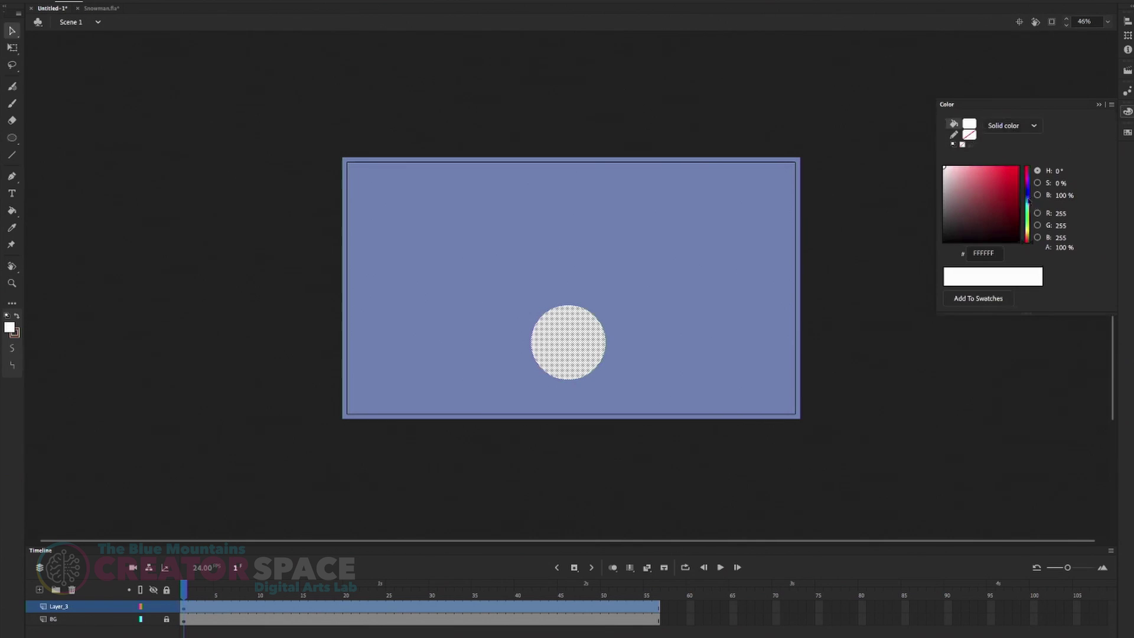
pyautogui.moveTo(1028, 201); pyautogui.dragTo(1028, 241)
pyautogui.click(945, 170)
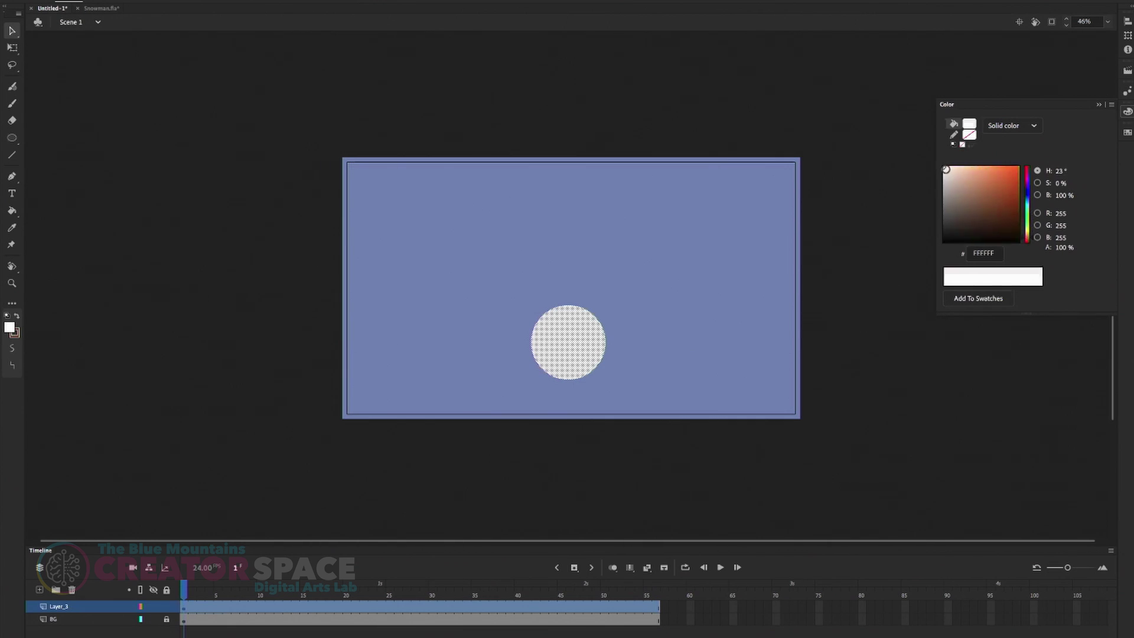
pyautogui.moveTo(946, 170); pyautogui.dragTo(944, 168)
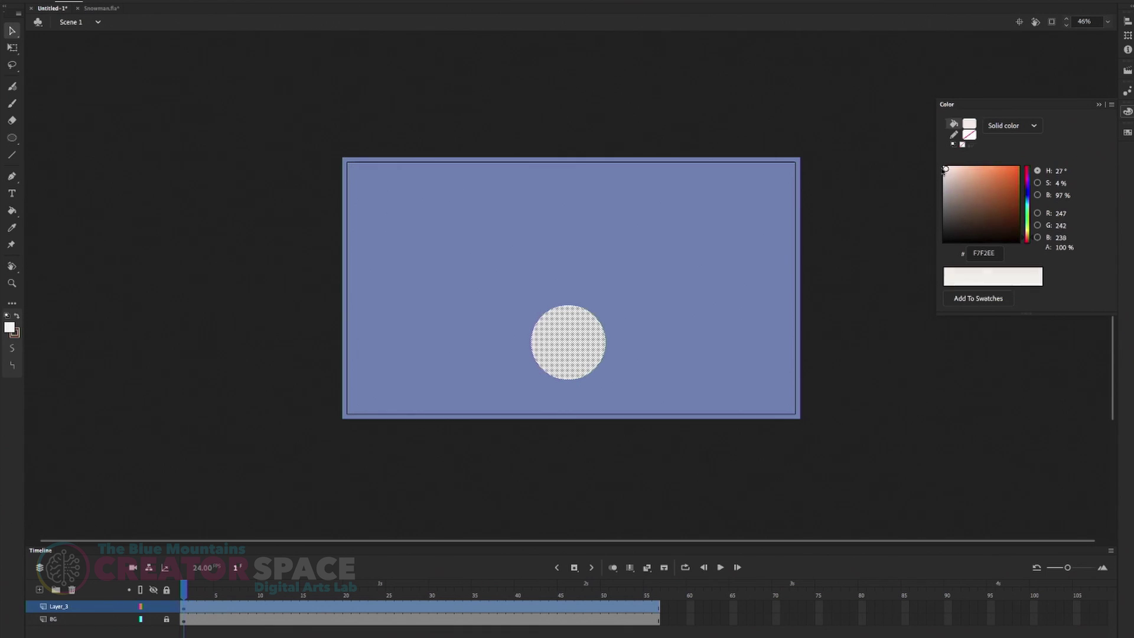
pyautogui.click(875, 250)
pyautogui.click(552, 352)
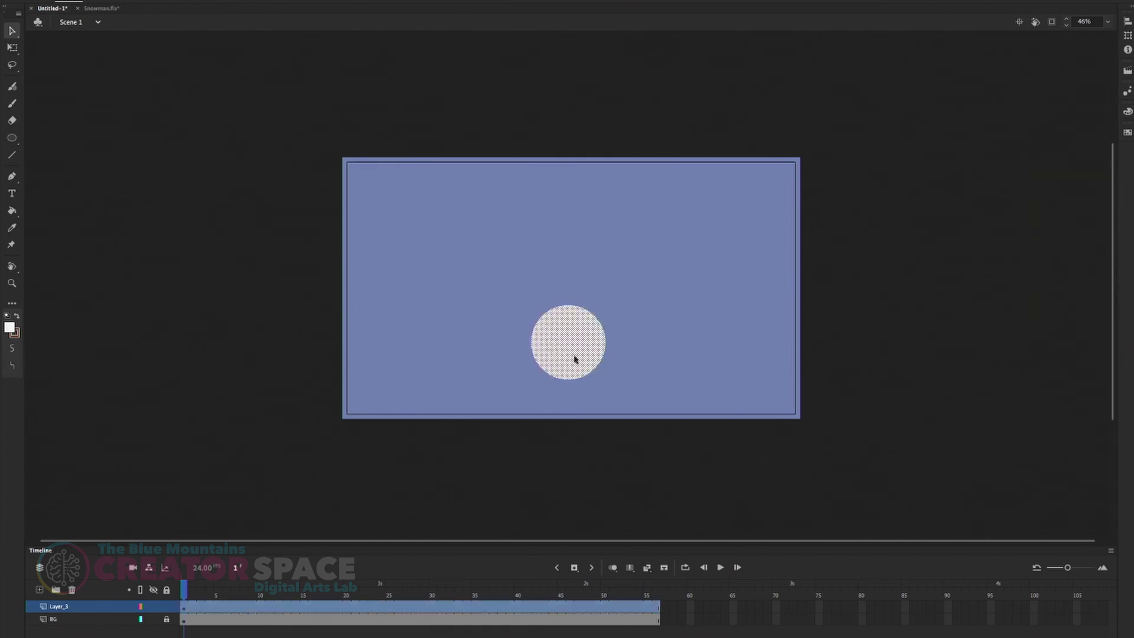
pyautogui.click(756, 380)
pyautogui.click(569, 349)
# Step: Scale the circle slightly smaller around its centre with Free Transform, then open the Align panel
pyautogui.rightClick(576, 338)
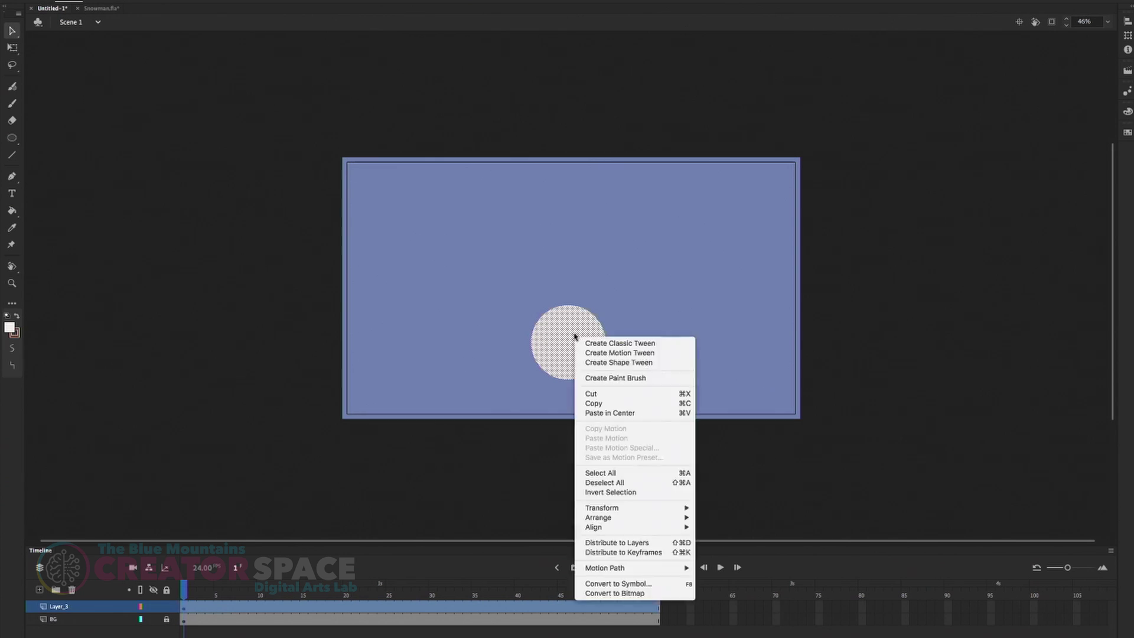
pyautogui.click(571, 324)
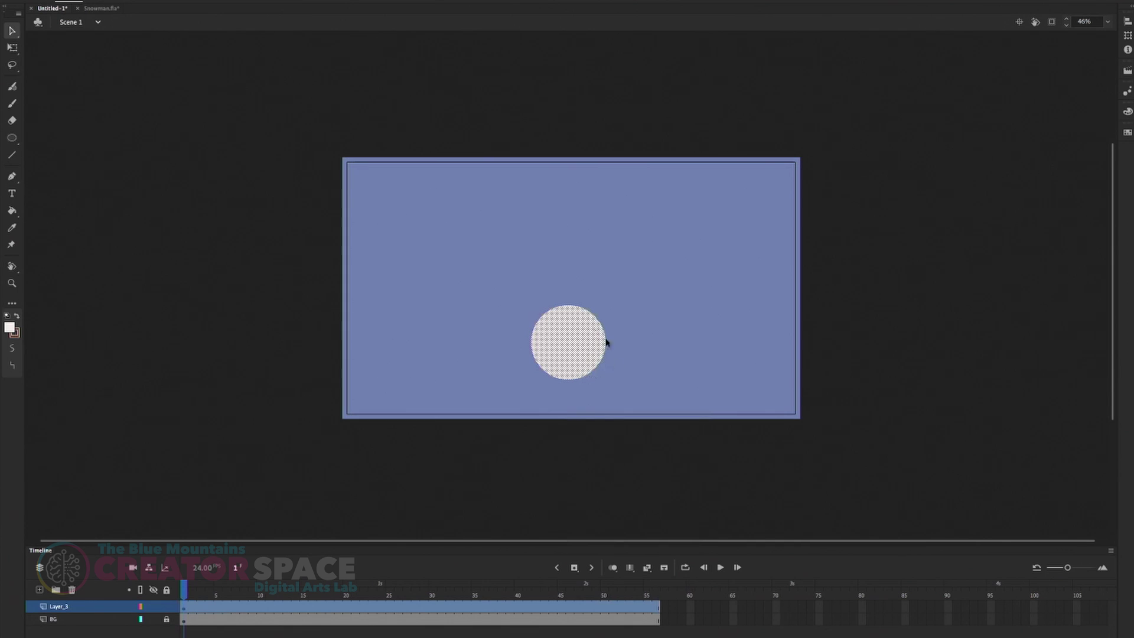
pyautogui.rightClick(563, 332)
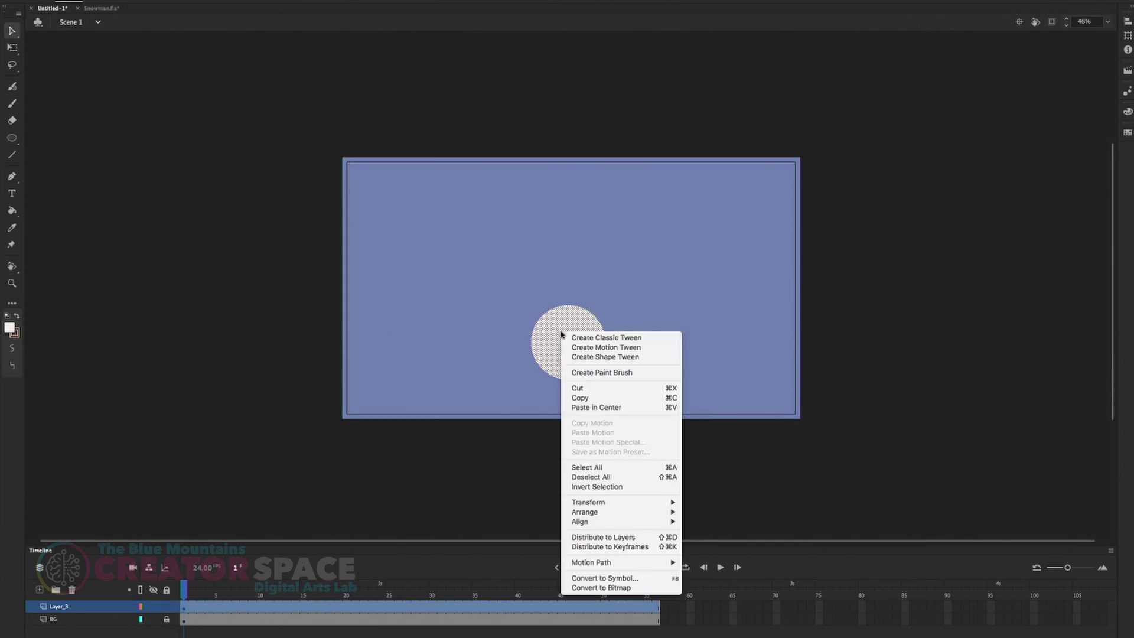
pyautogui.moveTo(587, 506)
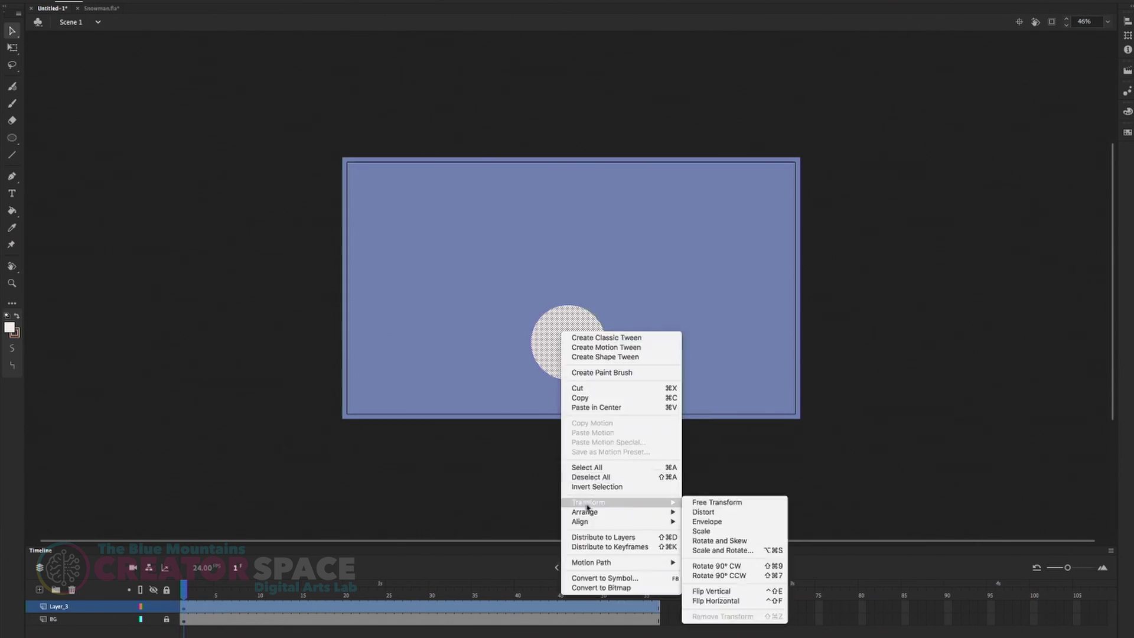
pyautogui.click(703, 504)
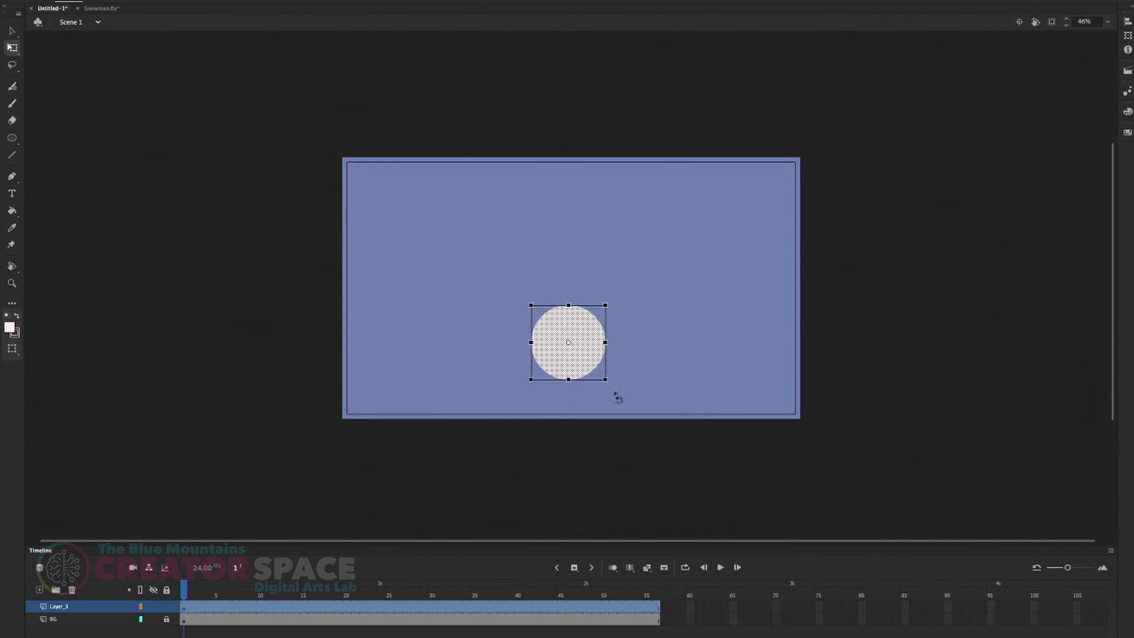
pyautogui.moveTo(605, 380); pyautogui.dragTo(616, 389)
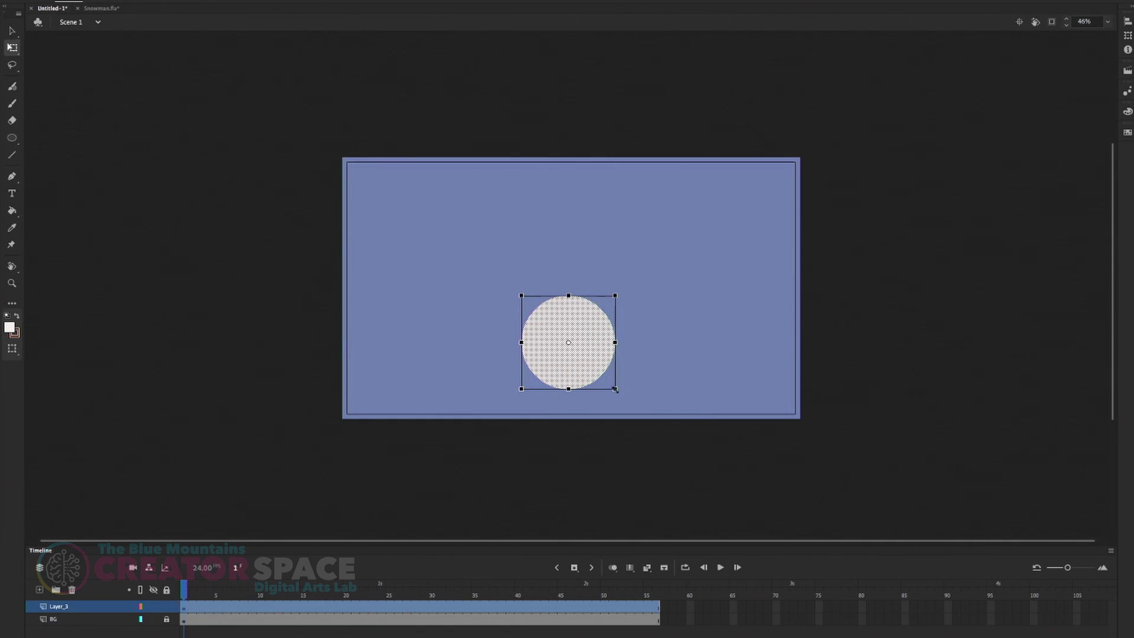
pyautogui.moveTo(614, 389); pyautogui.dragTo(619, 426)
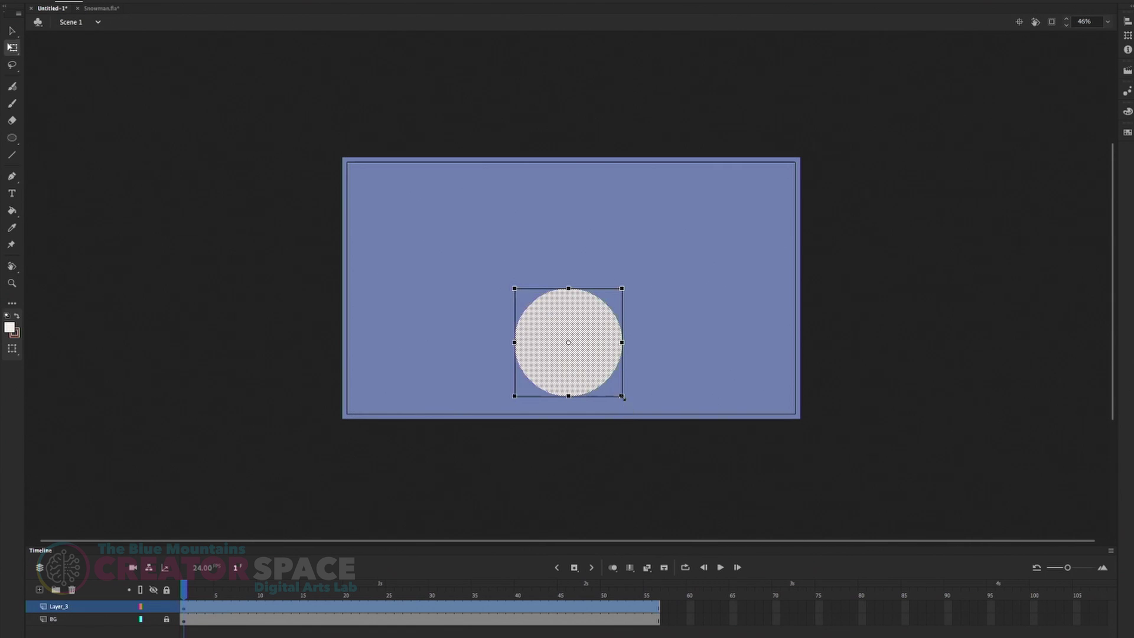
pyautogui.moveTo(620, 398)
pyautogui.mouseDown()
pyautogui.moveTo(602, 400)
pyautogui.moveTo(629, 409)
pyautogui.moveTo(631, 370)
pyautogui.moveTo(593, 382)
pyautogui.moveTo(603, 399)
pyautogui.moveTo(614, 387)
pyautogui.moveTo(600, 403)
pyautogui.moveTo(594, 394)
pyautogui.moveTo(618, 391)
pyautogui.mouseUp()
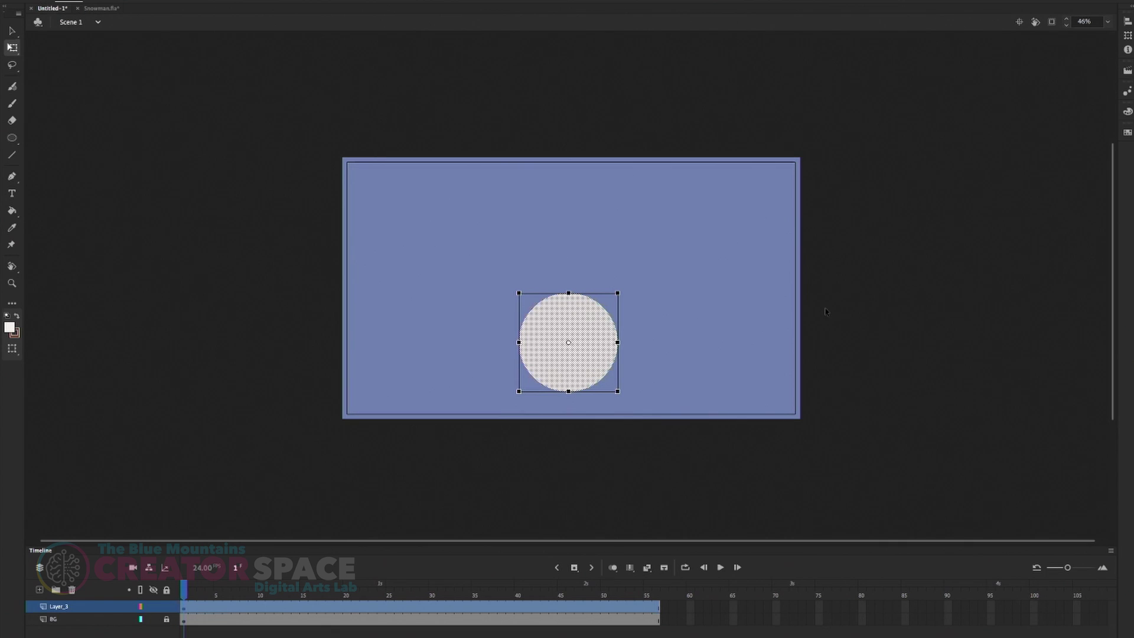
pyautogui.click(1128, 22)
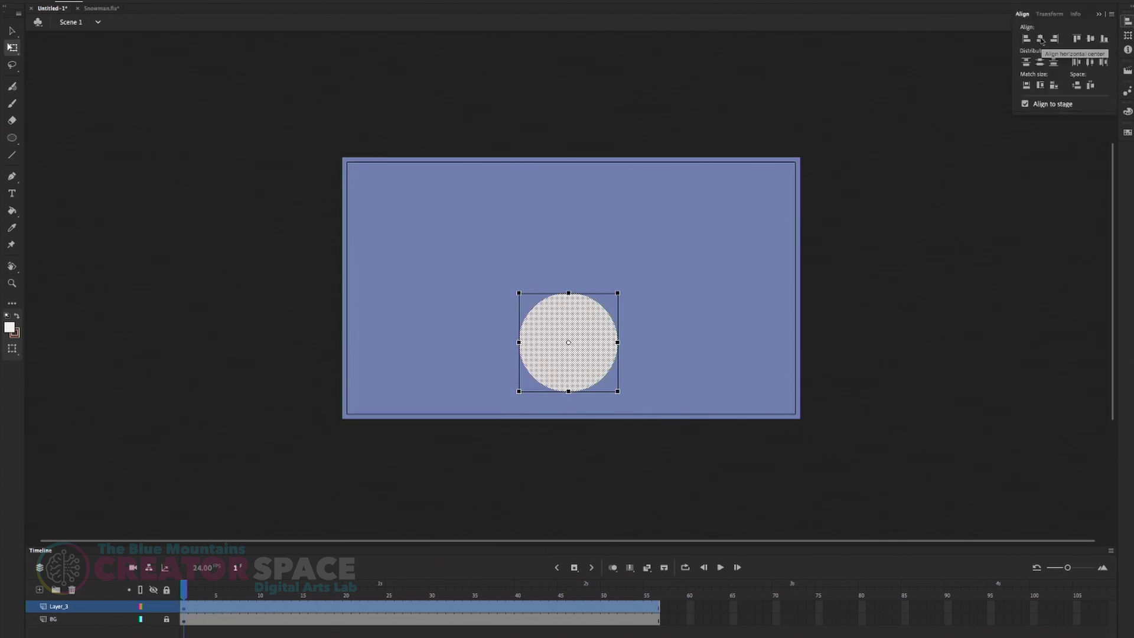
# Step: Centre the circle horizontally on the stage, nudge and shrink it slightly, then reselect it
pyautogui.click(1040, 40)
pyautogui.click(579, 364)
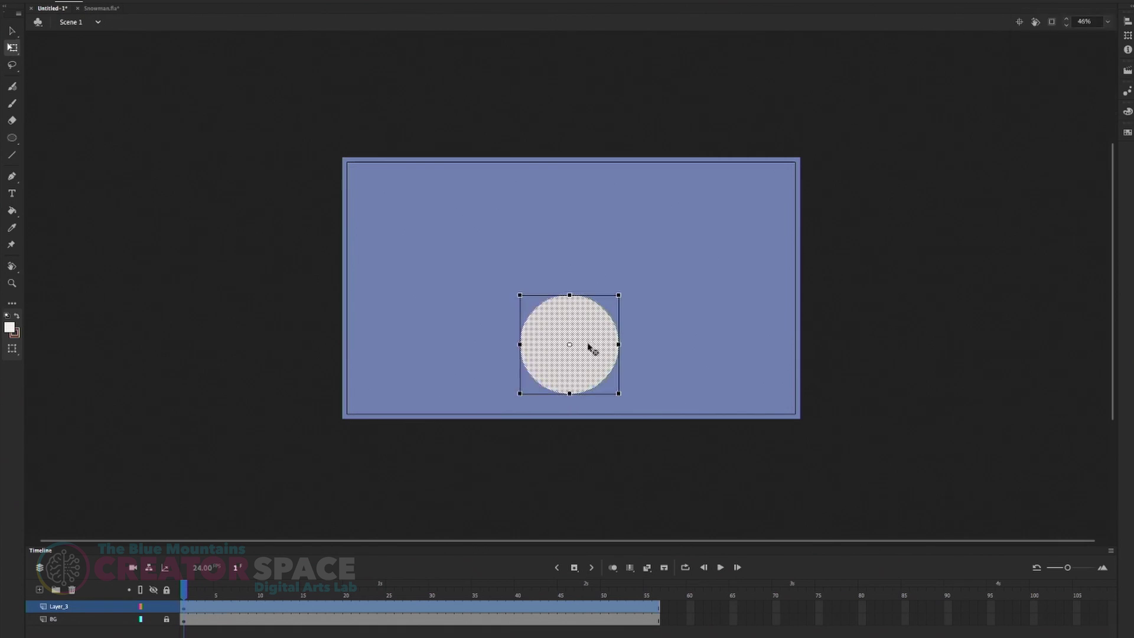
pyautogui.moveTo(596, 340); pyautogui.dragTo(598, 339)
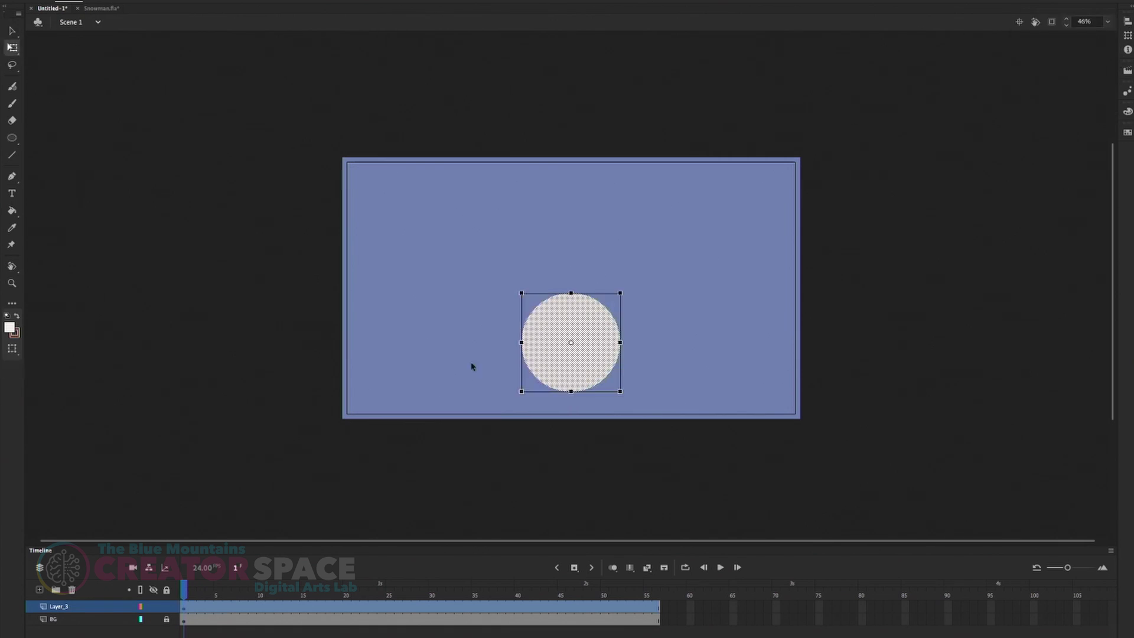
pyautogui.moveTo(620, 293); pyautogui.dragTo(613, 306)
pyautogui.click(582, 506)
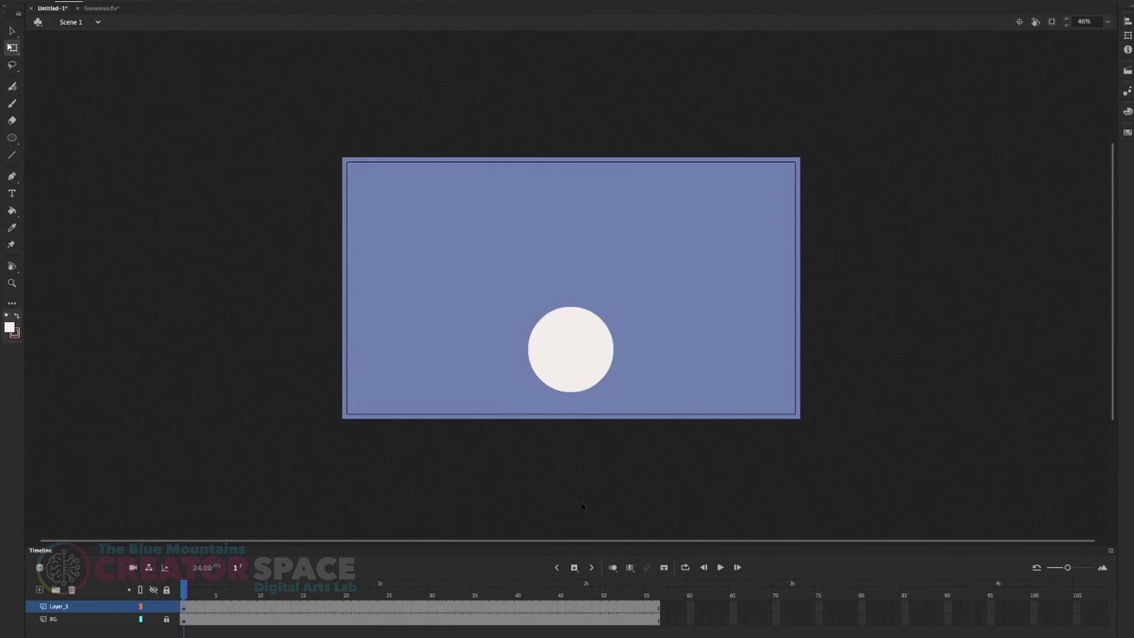
pyautogui.click(577, 340)
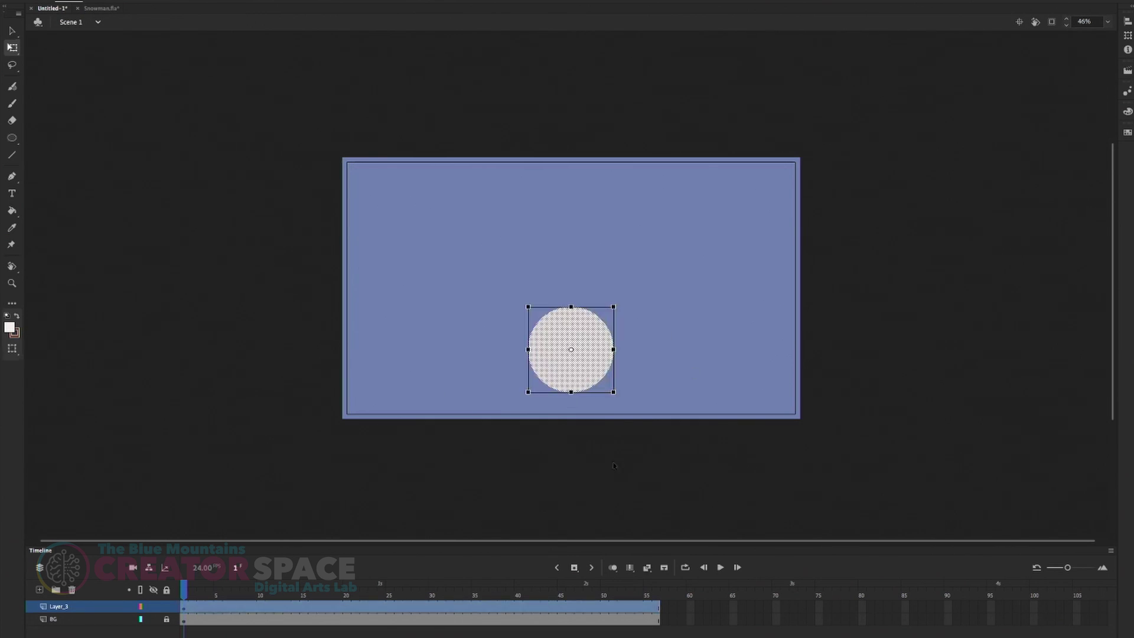
pyautogui.press('v')
pyautogui.click(593, 415)
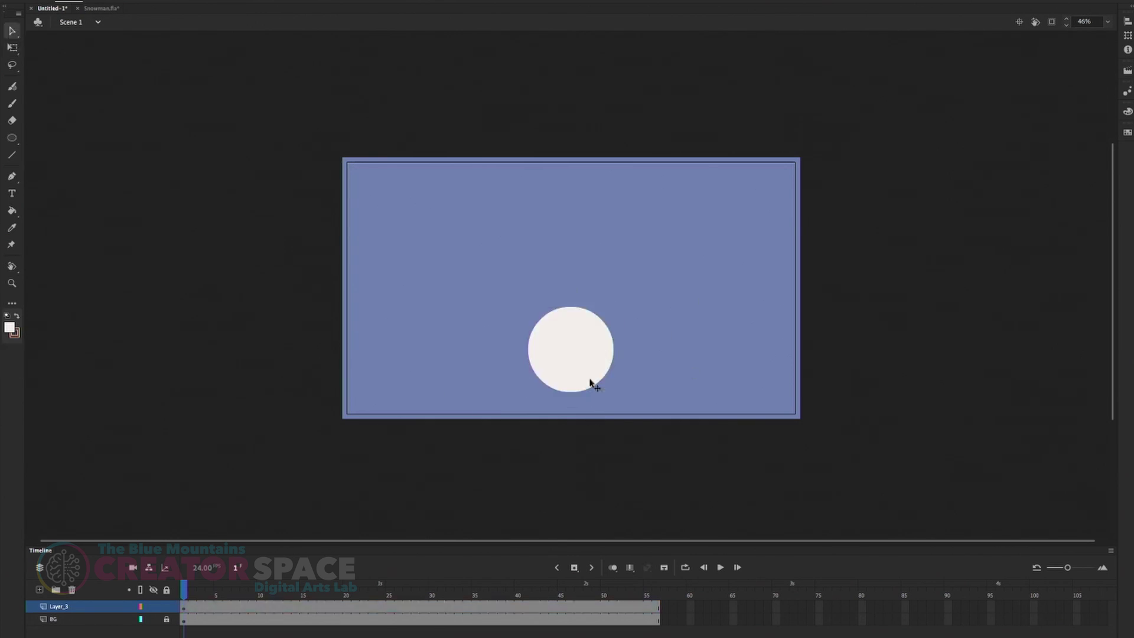
pyautogui.click(592, 384)
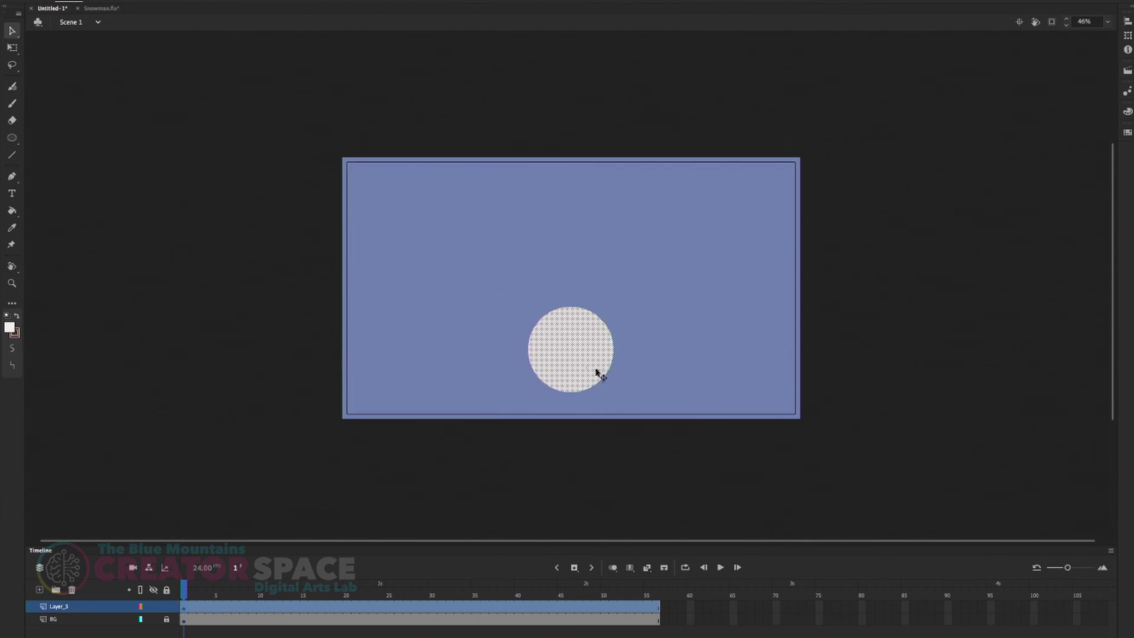
# Step: Convert the off-white circle into a Graphic symbol named Body1
pyautogui.rightClick(562, 359)
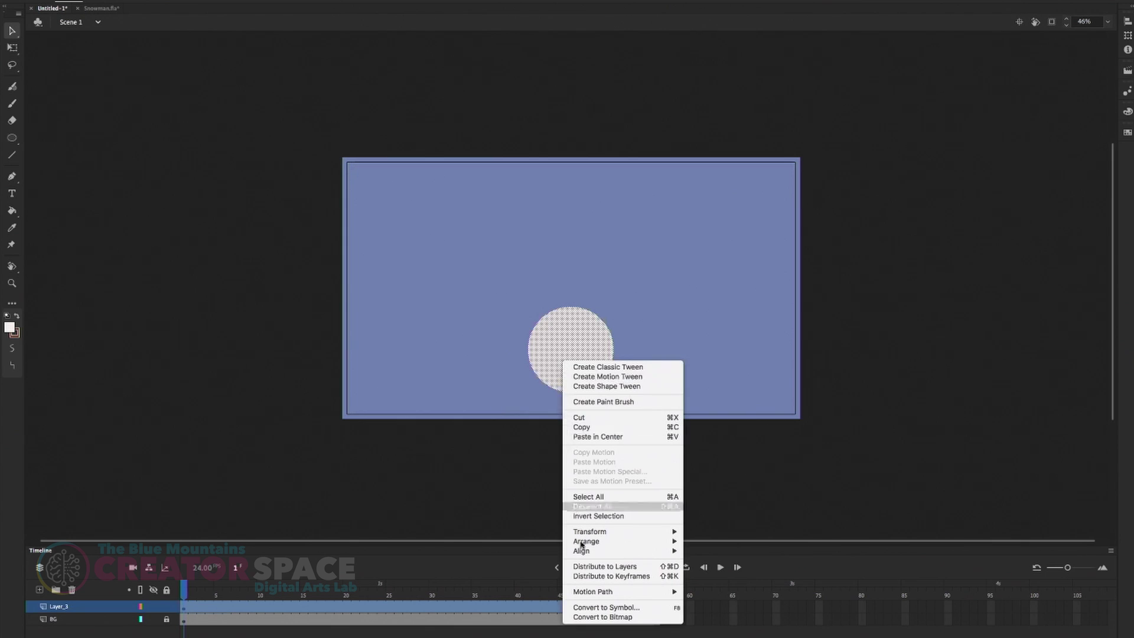
pyautogui.click(575, 338)
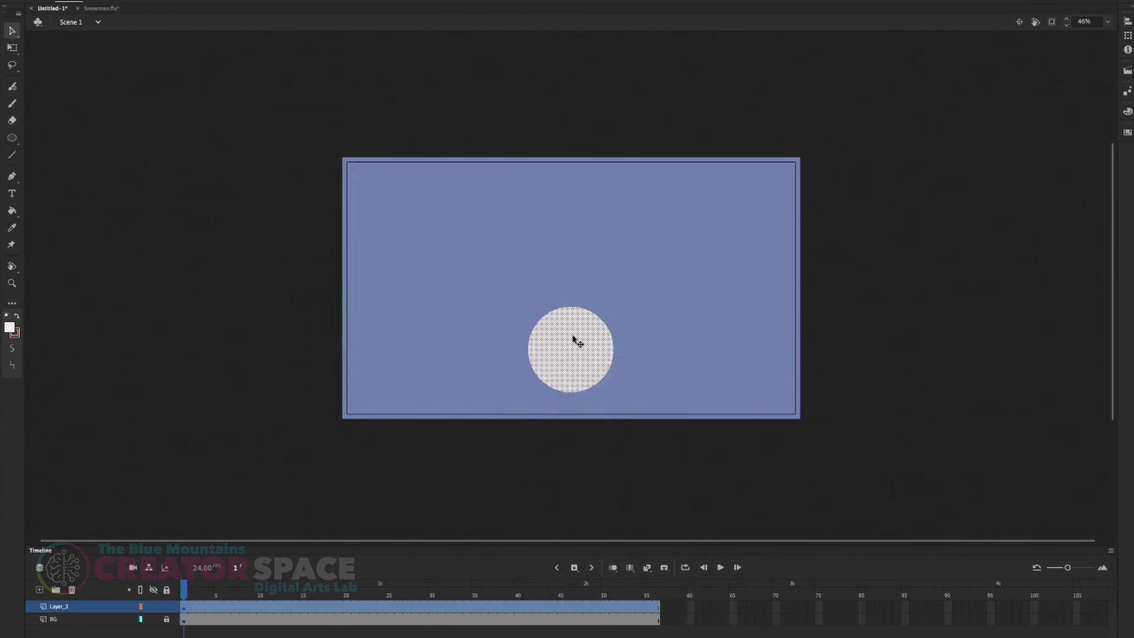
pyautogui.rightClick(544, 340)
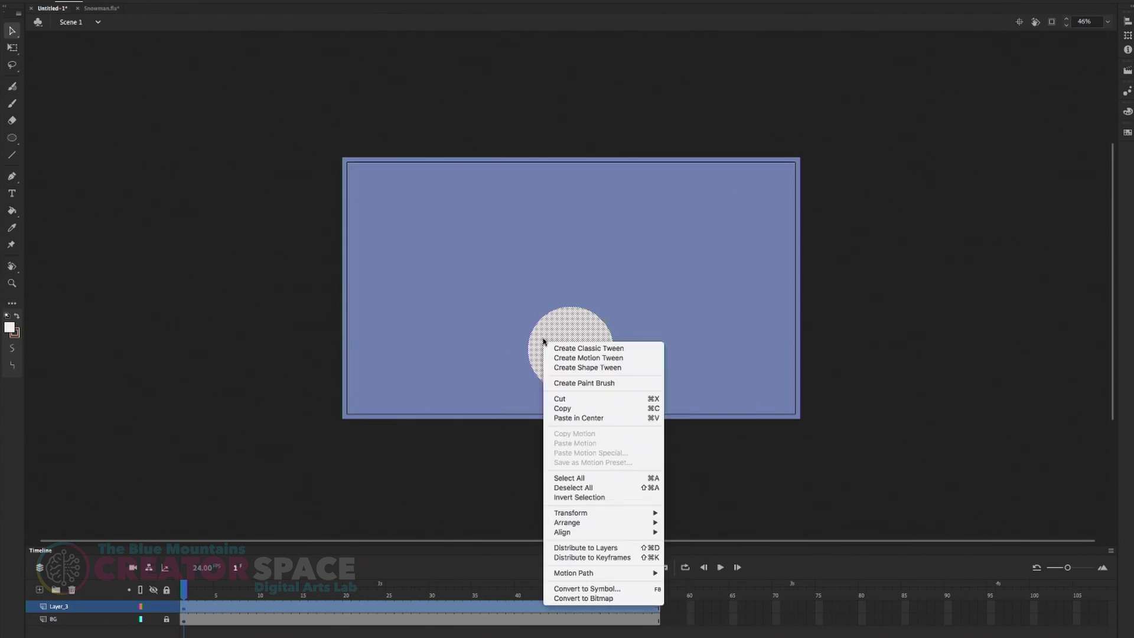
pyautogui.click(626, 594)
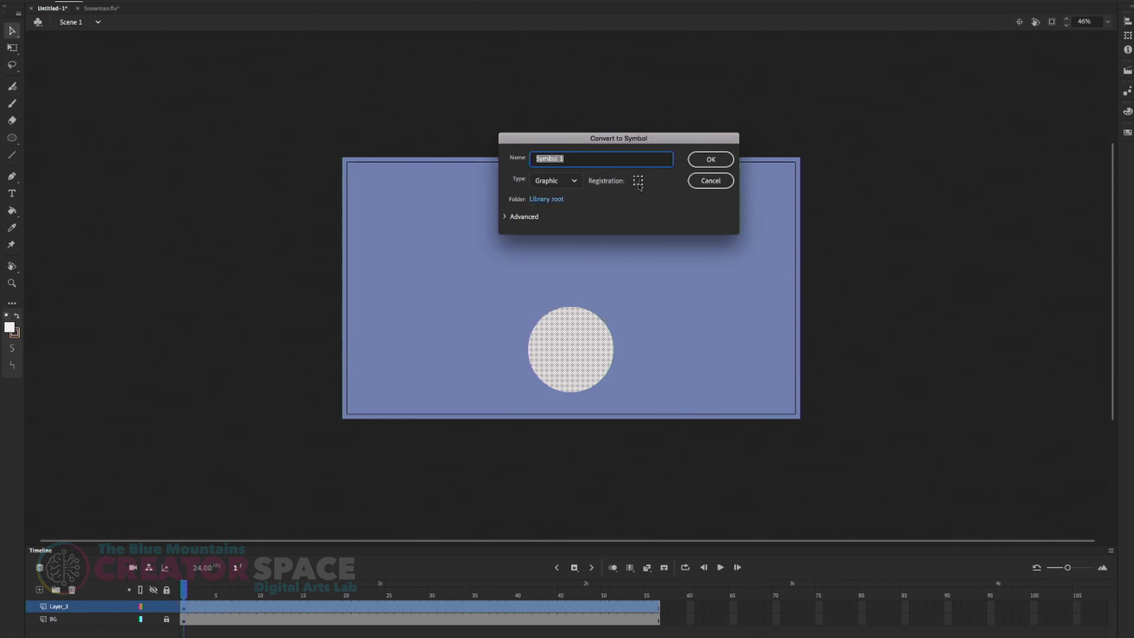
pyautogui.click(564, 184)
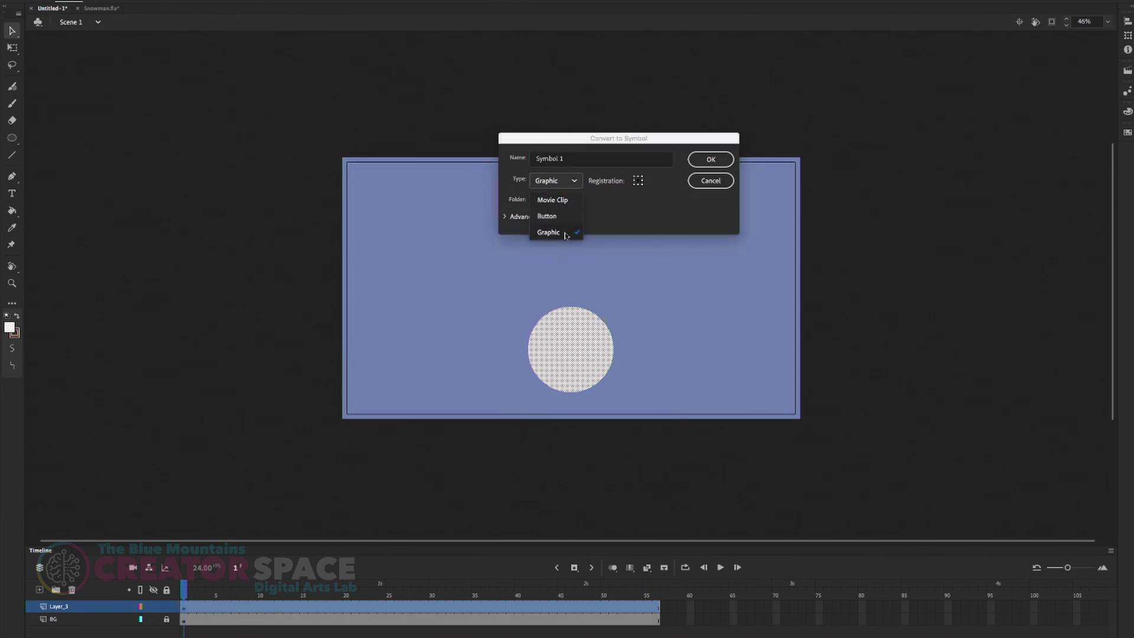
pyautogui.click(528, 205)
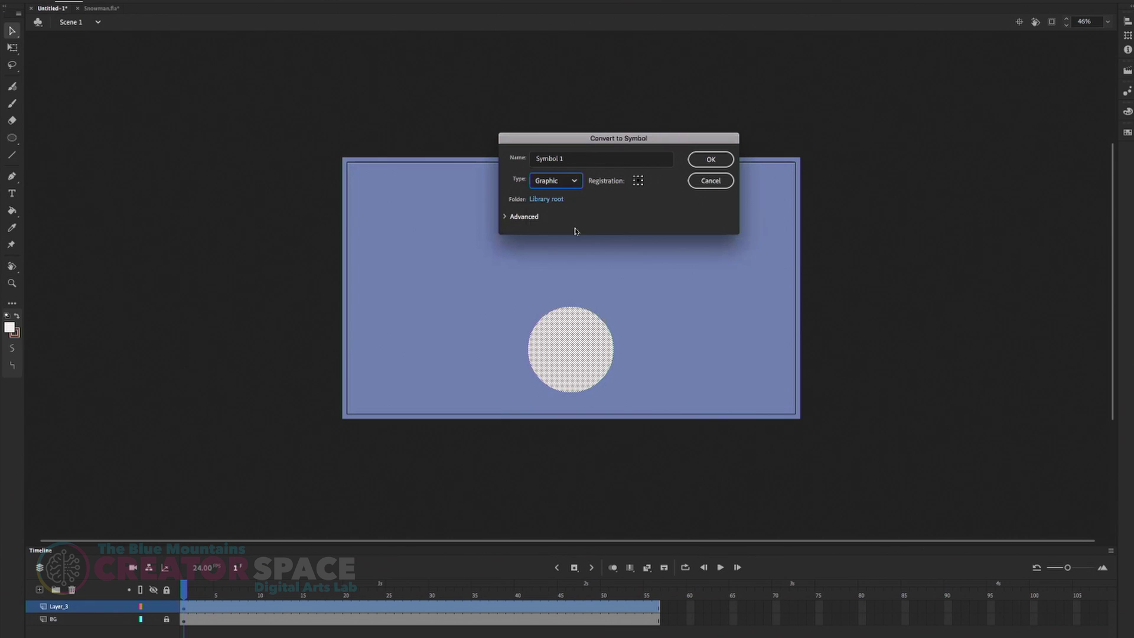
pyautogui.click(523, 218)
pyautogui.click(523, 216)
pyautogui.click(590, 158)
pyautogui.press('super+a')
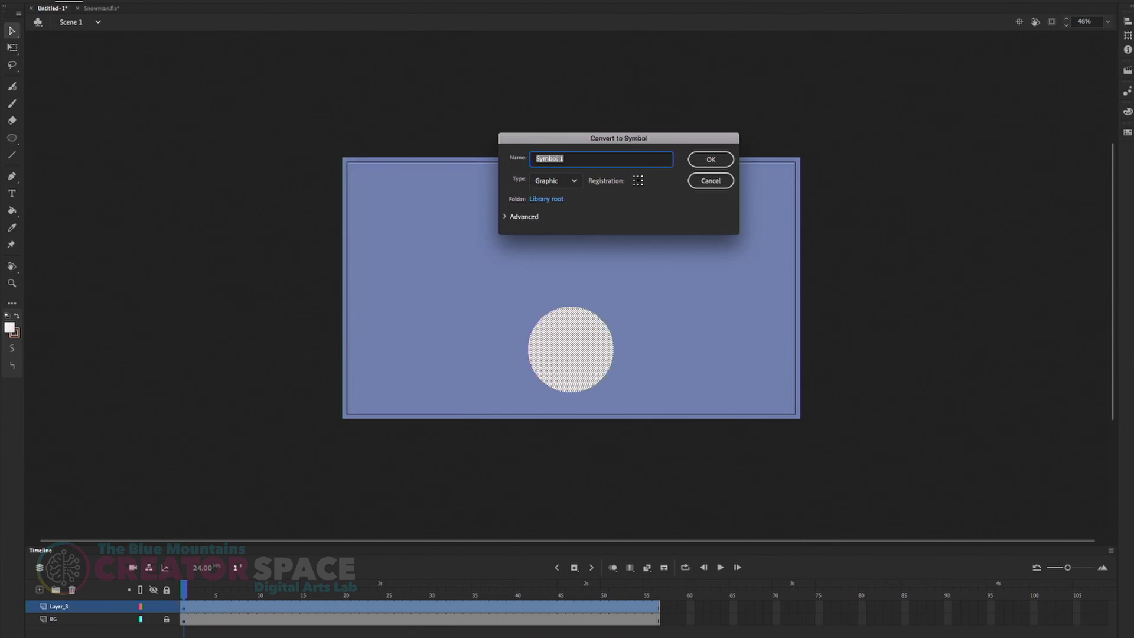
pyautogui.write('Body1')
pyautogui.click(710, 159)
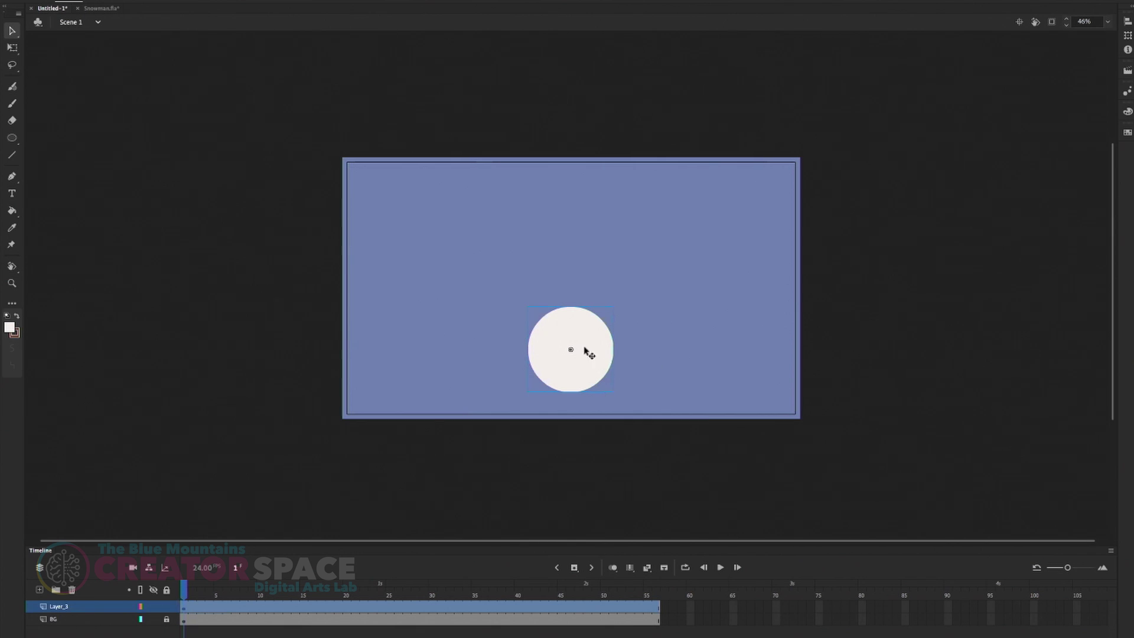
pyautogui.click(66, 606)
# Step: Distribute Body1 to its own layer, delete Layer_3, and place a copied circle above the first
pyautogui.hotkey('ctrl', 'shift', 'd')
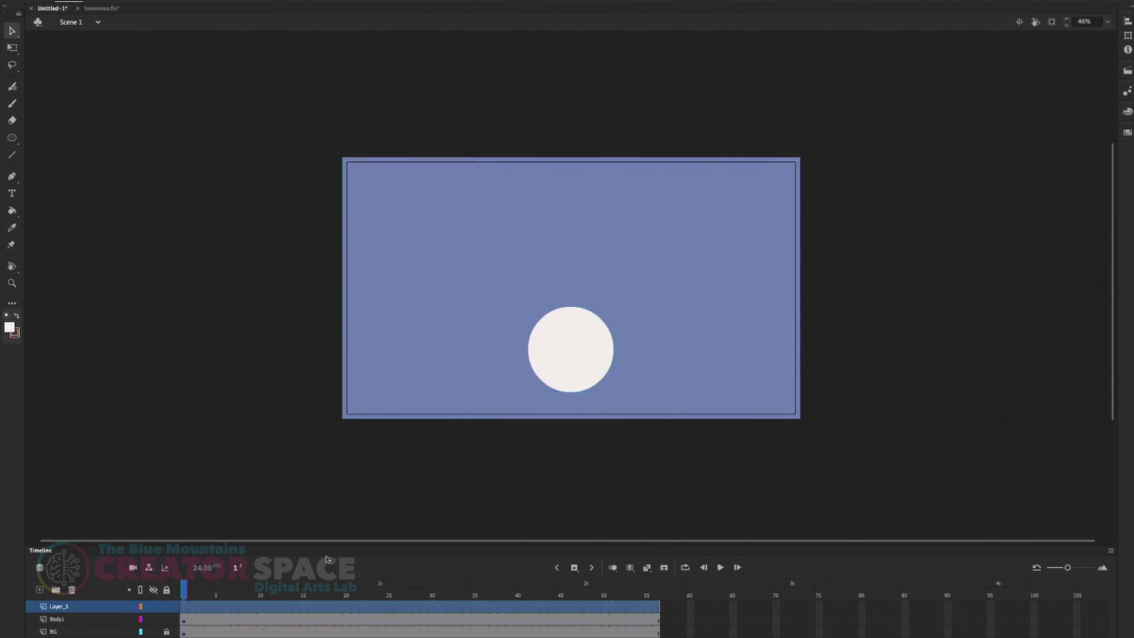
pyautogui.click(600, 370)
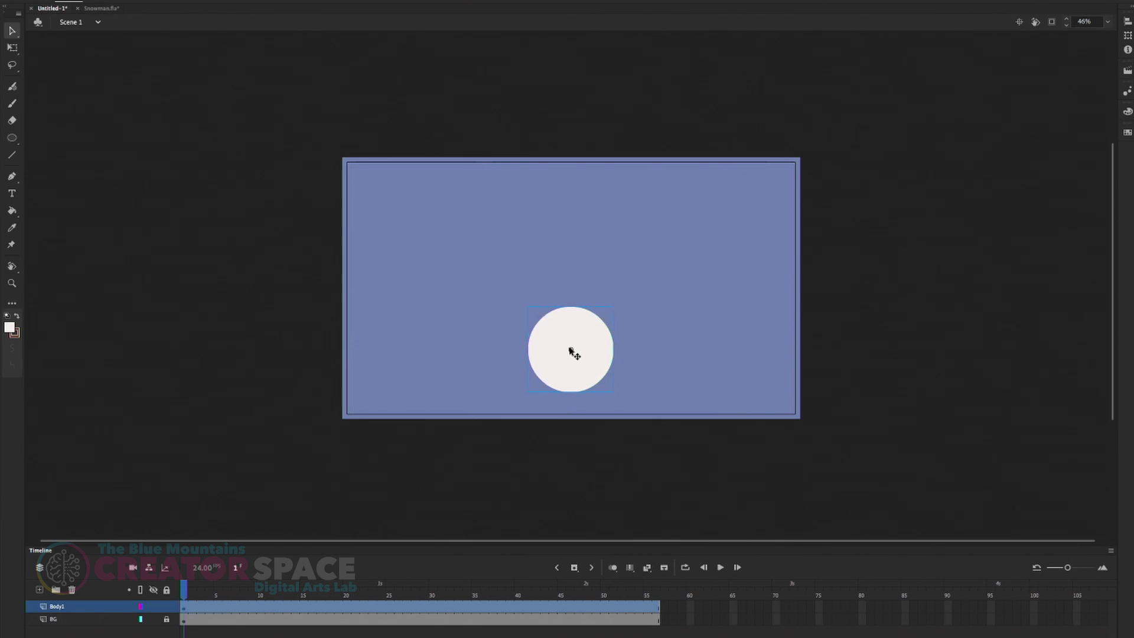
pyautogui.hotkey('ctrl', 'v')
pyautogui.moveTo(592, 282); pyautogui.dragTo(591, 270)
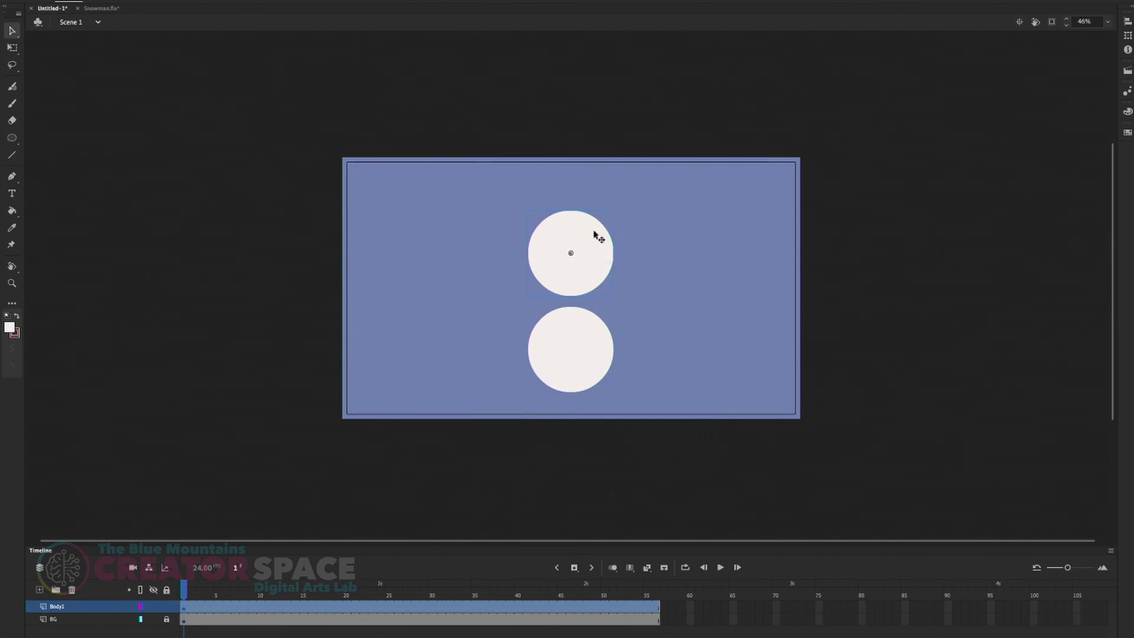
pyautogui.press('q')
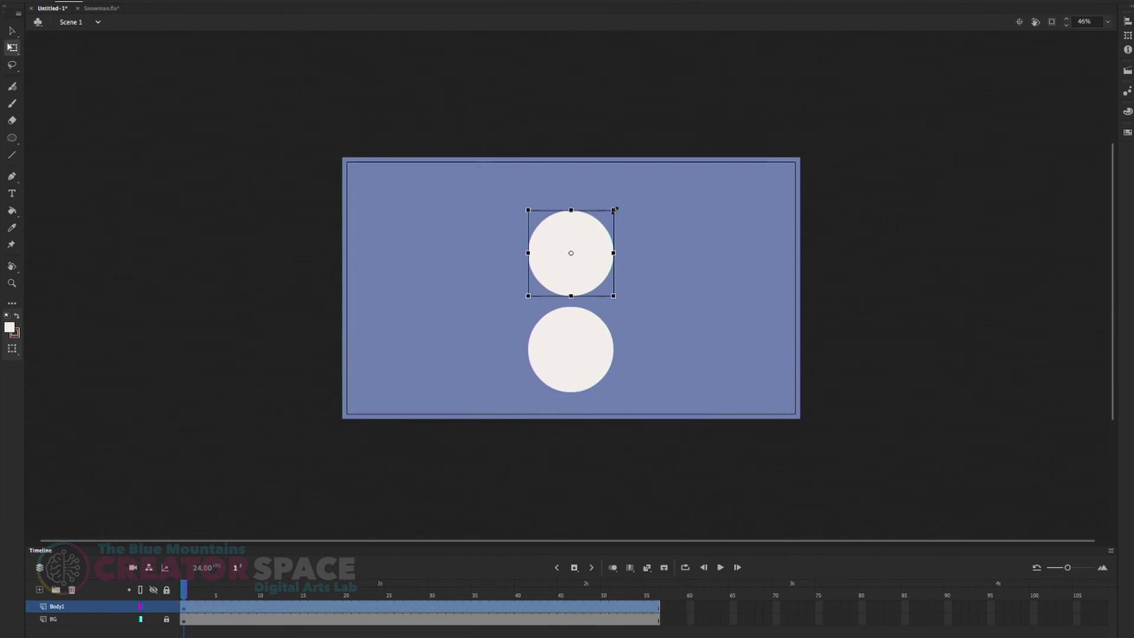
# Step: Browse the top circle's context menu and stacking options, closing it without changes
pyautogui.rightClick(599, 246)
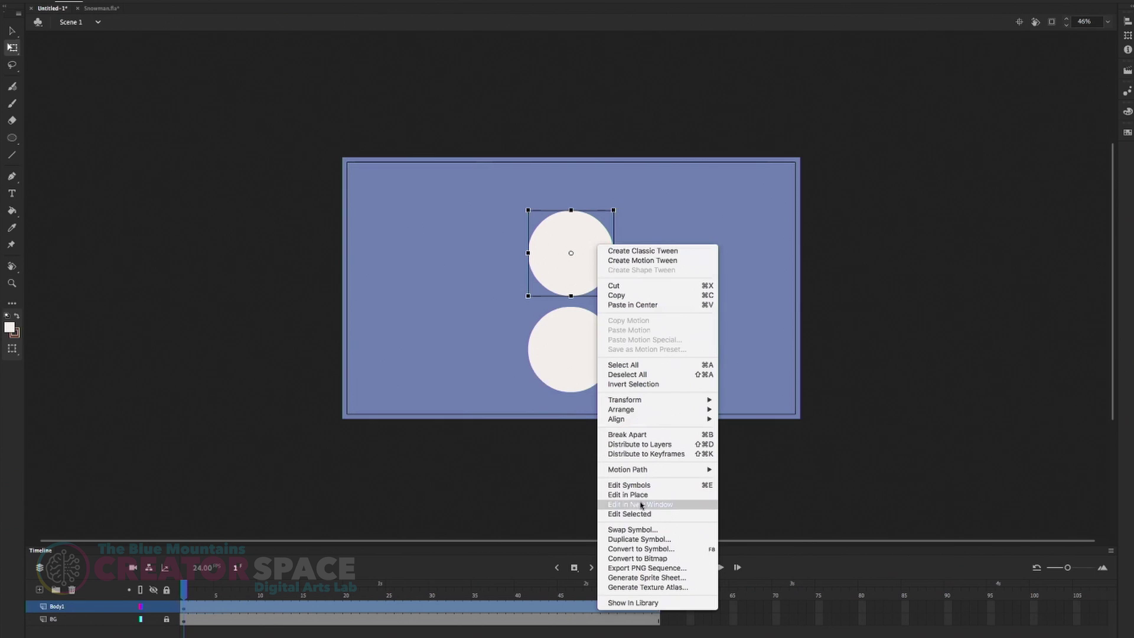
pyautogui.click(564, 245)
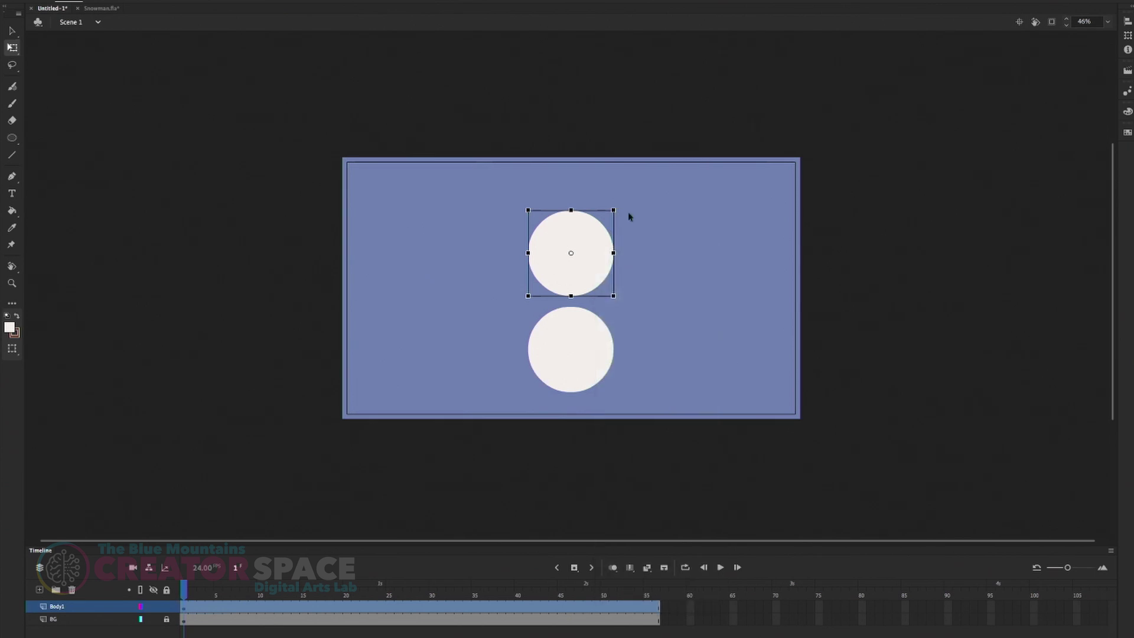
pyautogui.rightClick(578, 254)
pyautogui.moveTo(608, 418)
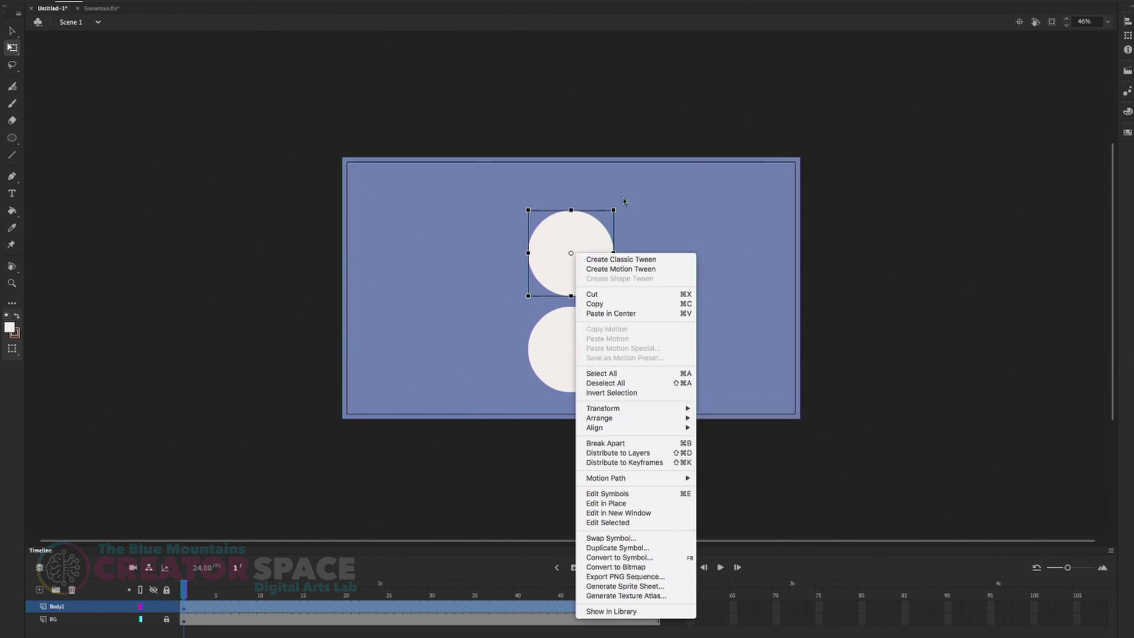
pyautogui.click(587, 231)
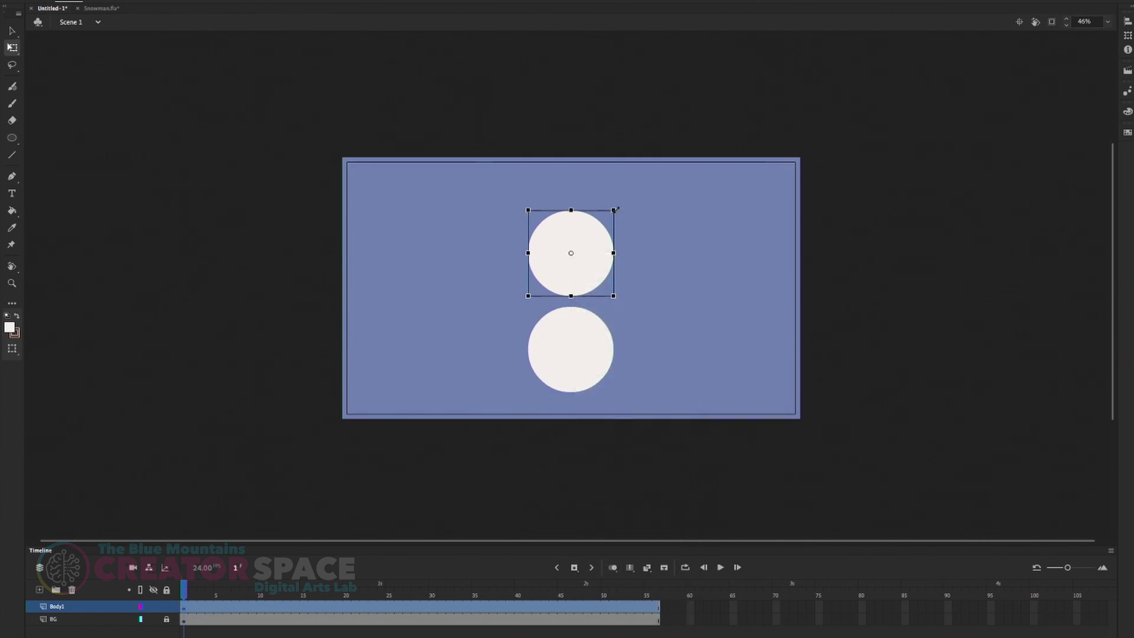
# Step: Shrink the top circle to head size and lower it onto the bottom circle
pyautogui.moveTo(614, 209); pyautogui.dragTo(605, 216)
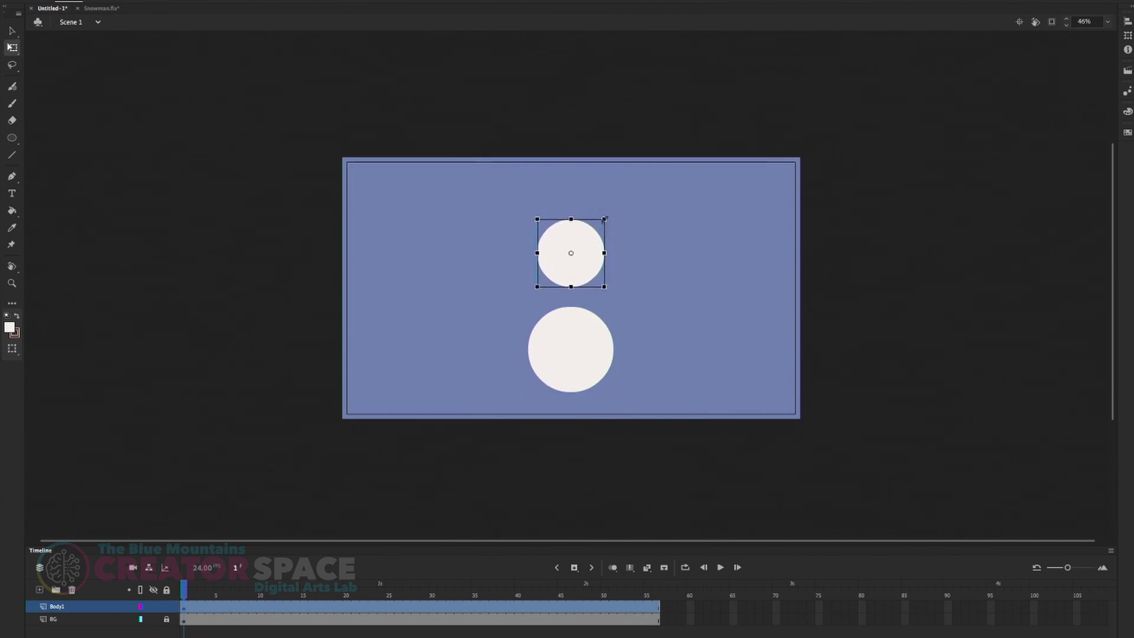
pyautogui.moveTo(591, 237); pyautogui.dragTo(587, 271)
pyautogui.click(653, 325)
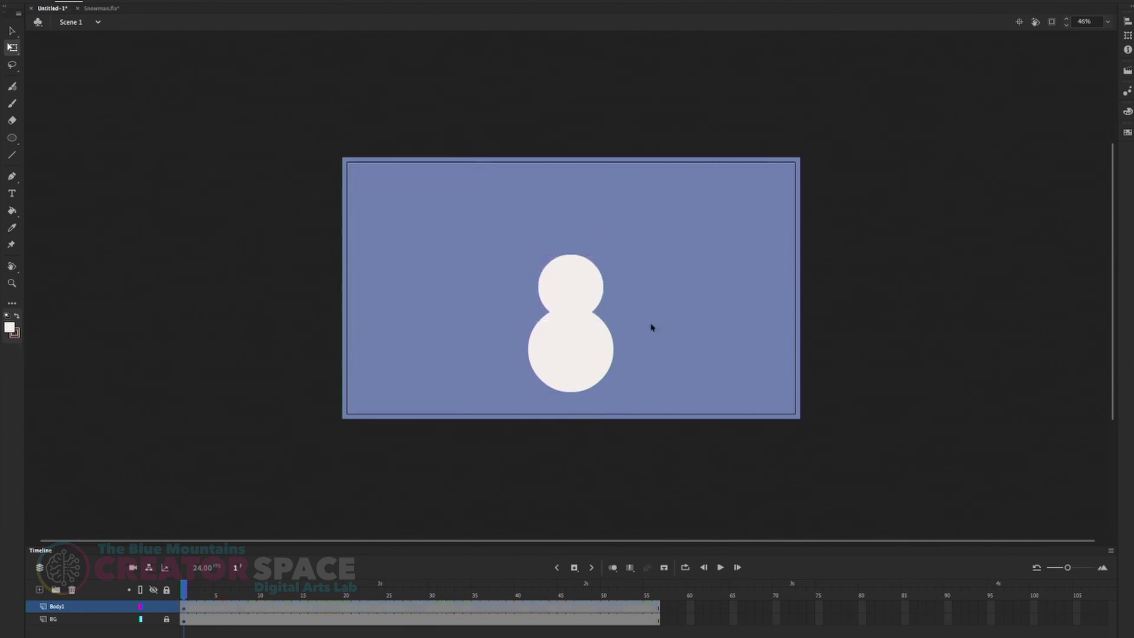
pyautogui.click(577, 301)
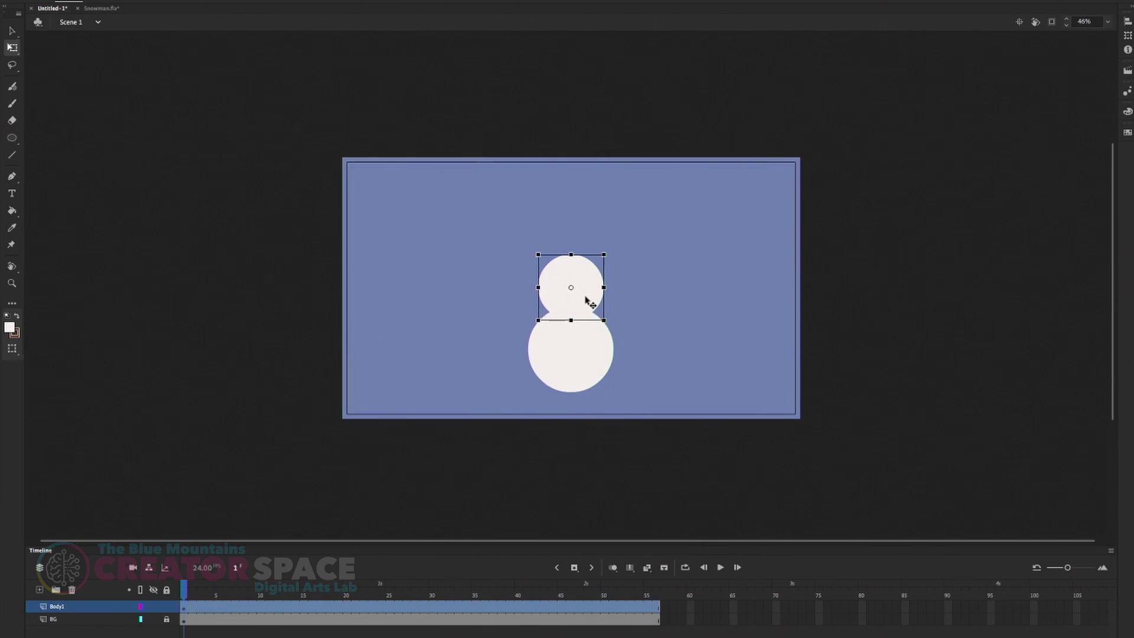
# Step: Alt-drag a copy of the circle to the top and shrink it into a small head
pyautogui.moveTo(590, 301); pyautogui.dragTo(597, 220)
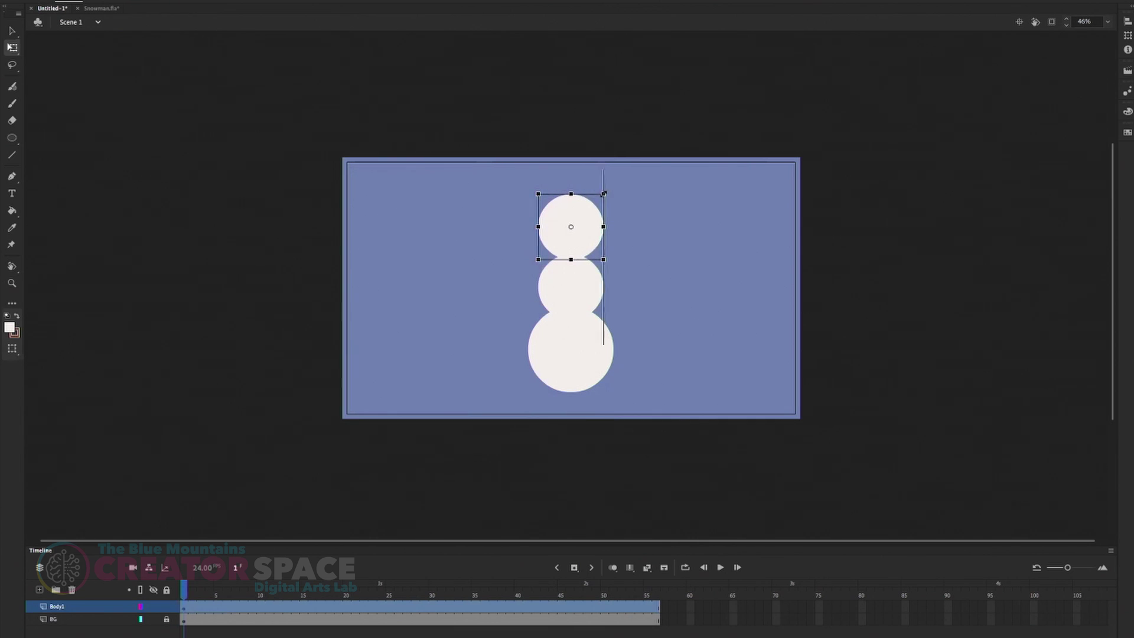
pyautogui.moveTo(604, 193); pyautogui.dragTo(583, 237)
pyautogui.click(662, 262)
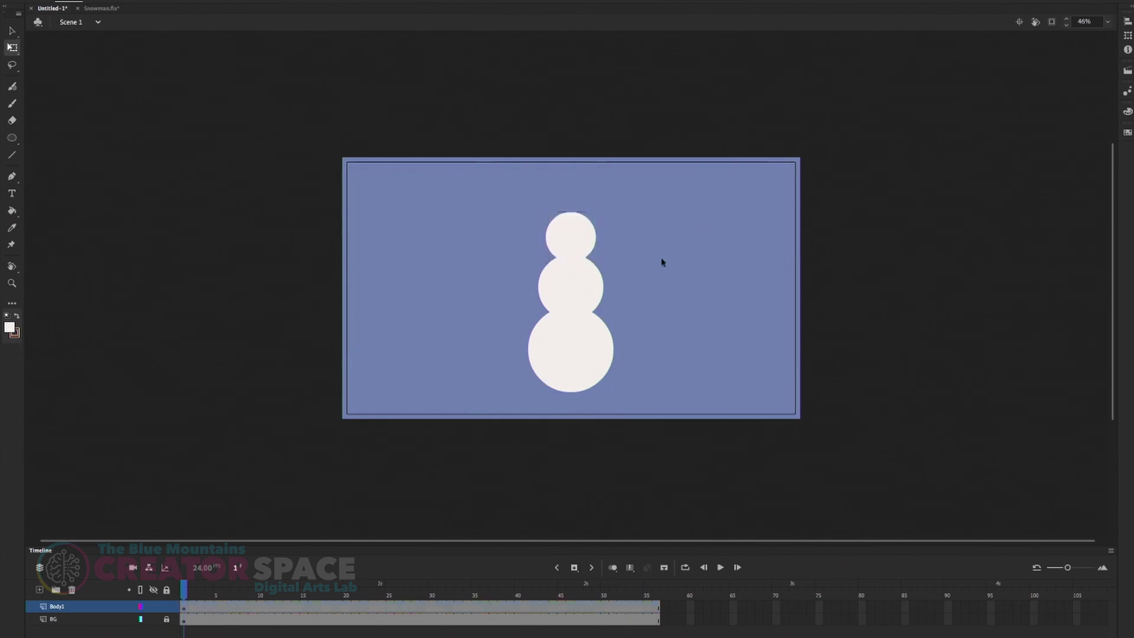
# Step: Enlarge the bottom circle of the snowman slightly
pyautogui.click(574, 378)
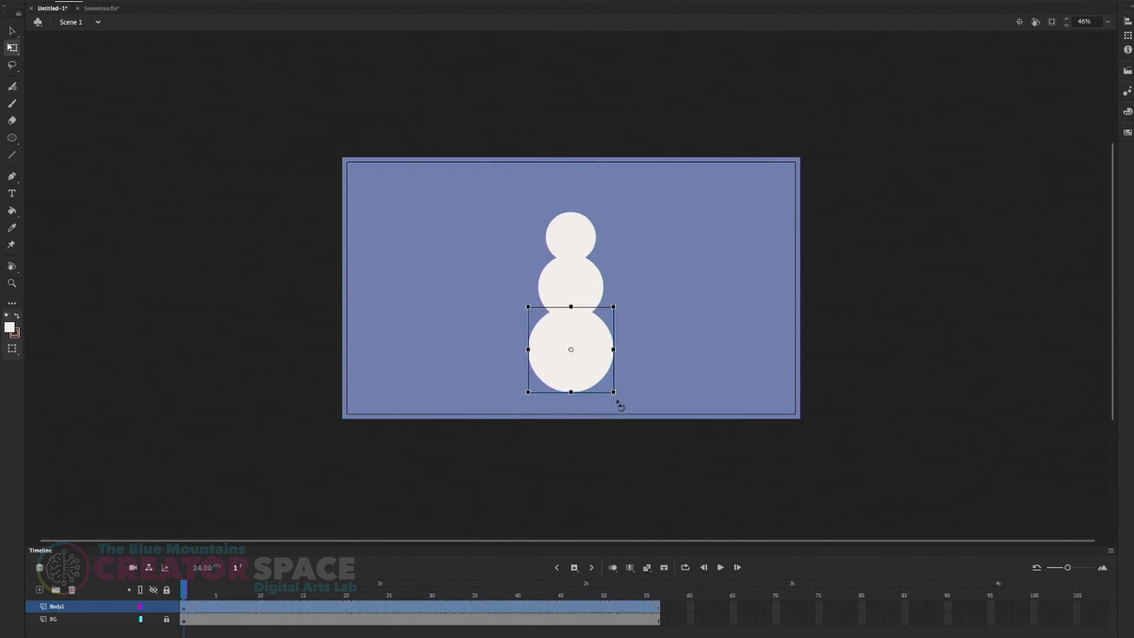
pyautogui.click(609, 269)
pyautogui.click(577, 238)
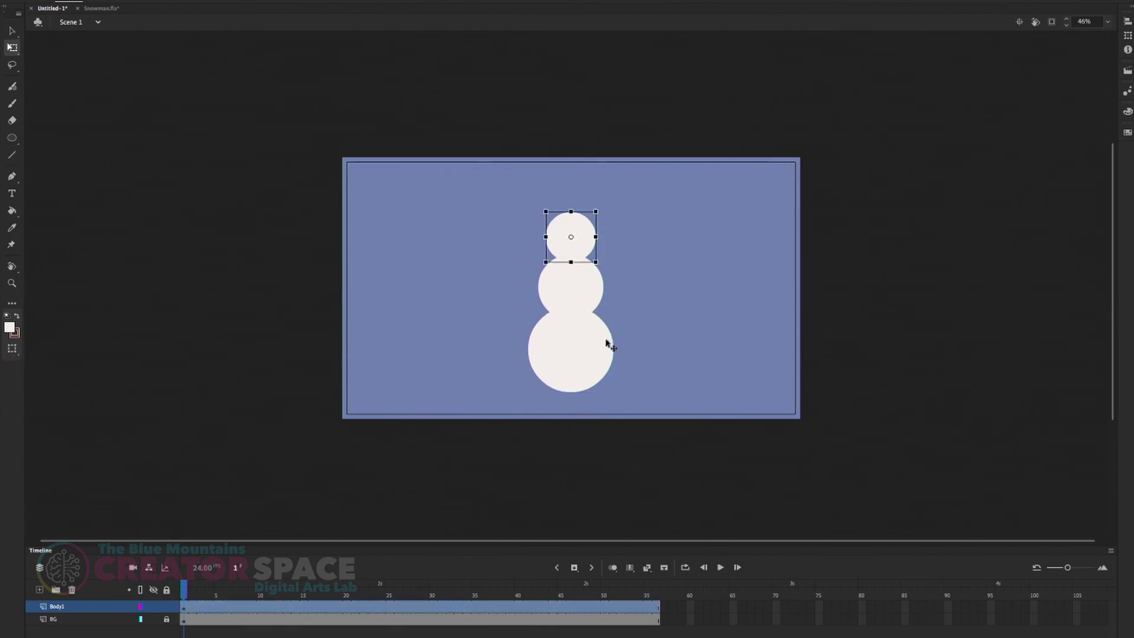
pyautogui.click(600, 367)
pyautogui.moveTo(613, 391); pyautogui.dragTo(620, 400)
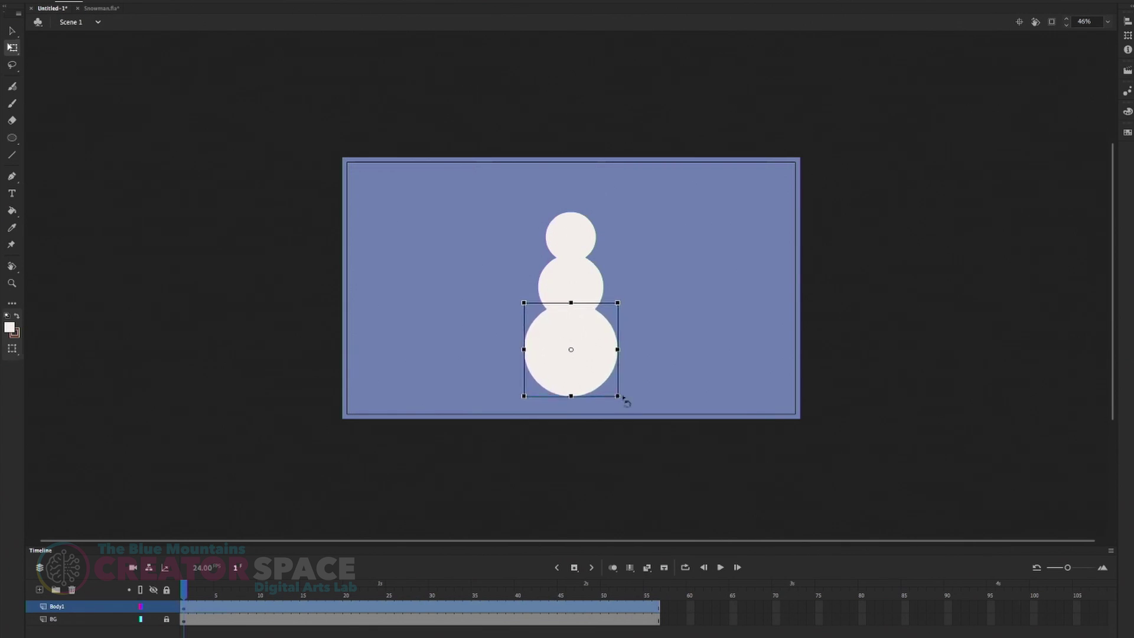
pyautogui.click(672, 386)
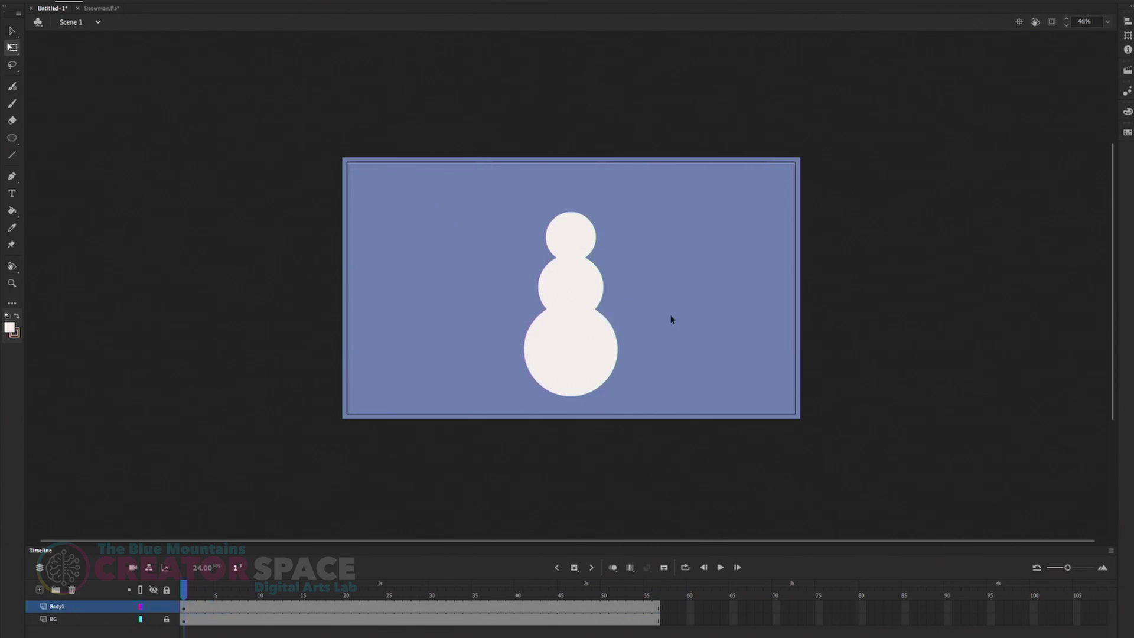
pyautogui.click(578, 283)
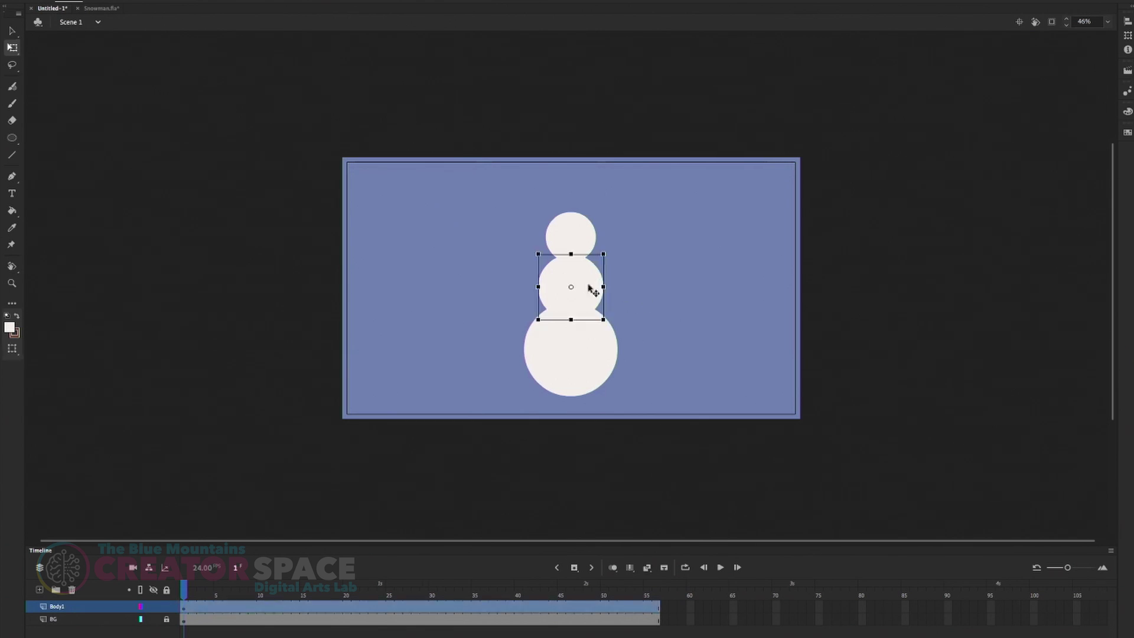
pyautogui.click(577, 226)
pyautogui.hotkey('ctrl', 'F3')
pyautogui.click(573, 361)
pyautogui.click(579, 269)
pyautogui.click(578, 237)
pyautogui.click(578, 334)
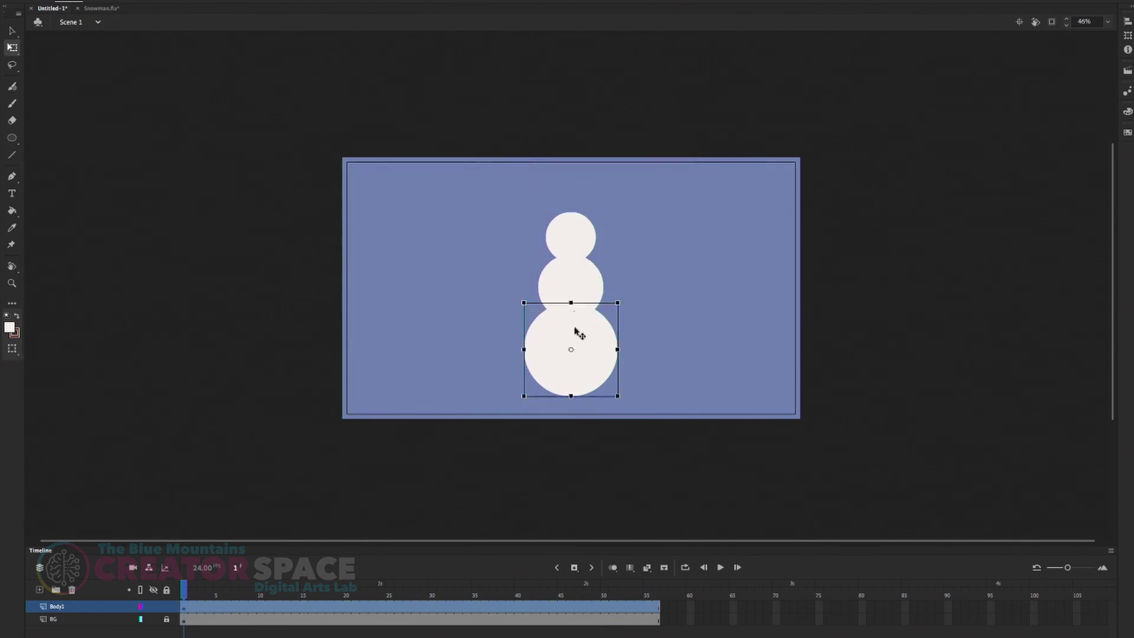
pyautogui.click(581, 291)
pyautogui.click(579, 247)
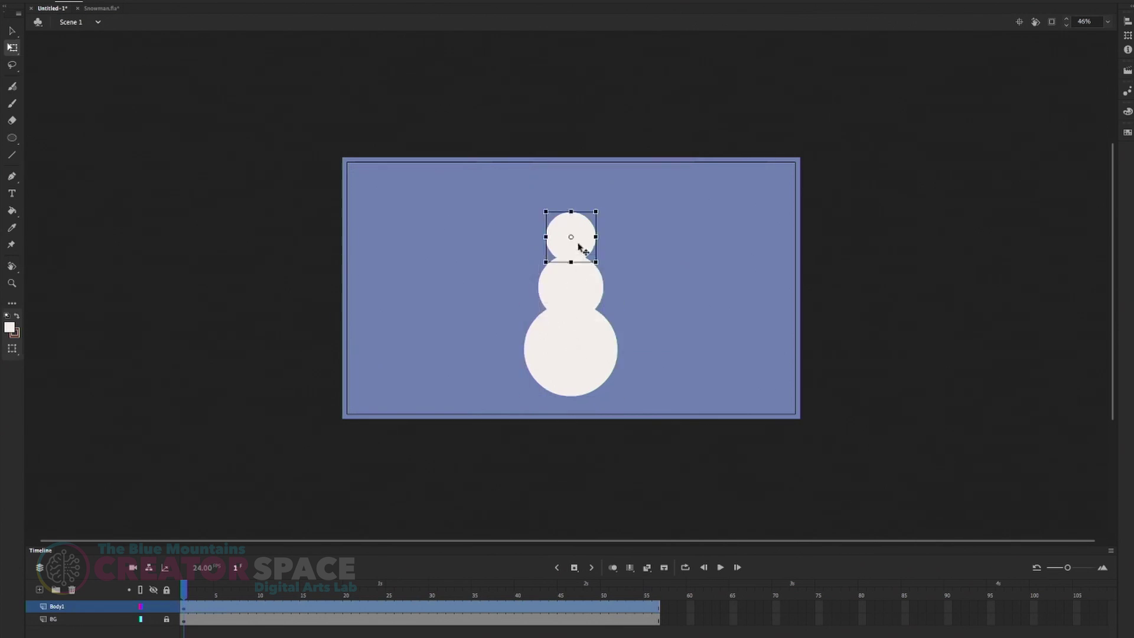
pyautogui.click(576, 370)
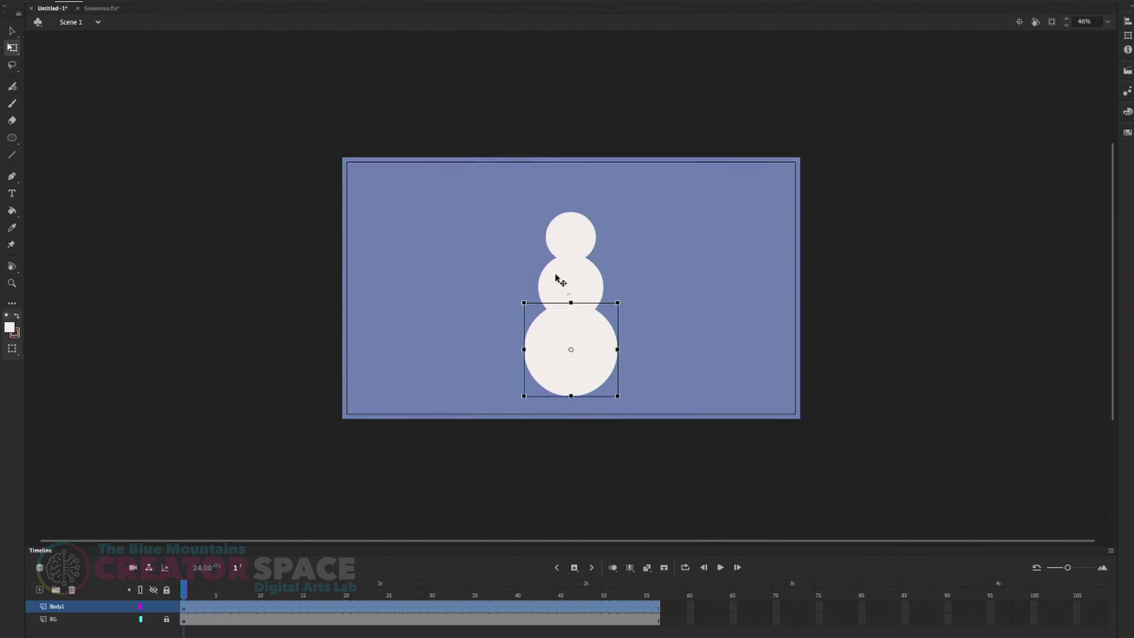
pyautogui.click(568, 292)
pyautogui.click(573, 354)
pyautogui.click(577, 294)
pyautogui.click(581, 355)
pyautogui.click(578, 296)
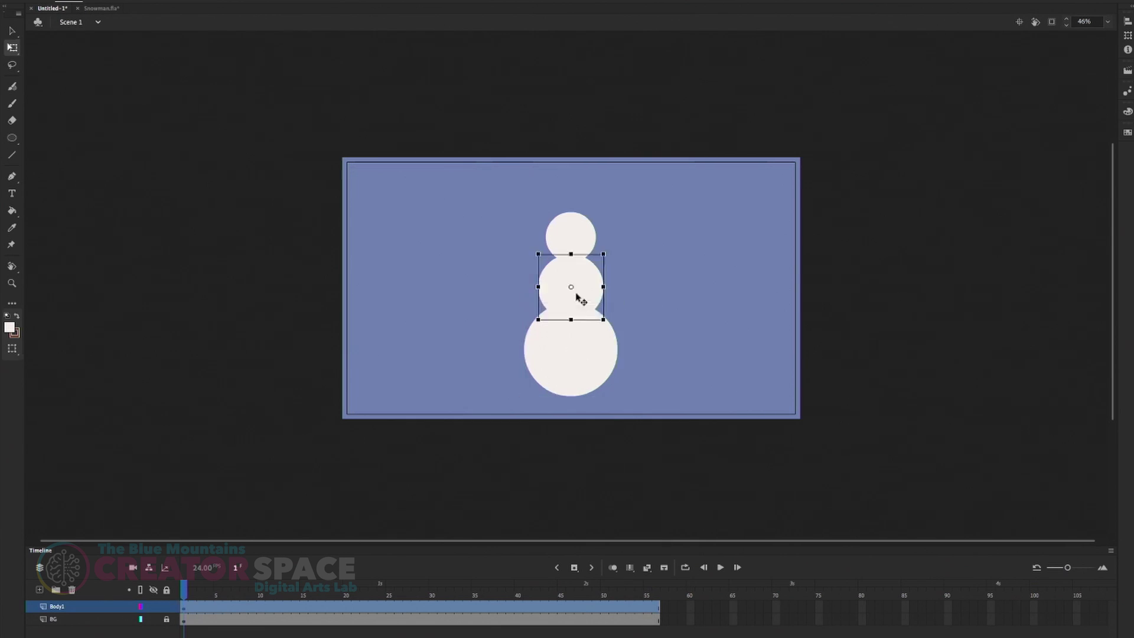
pyautogui.click(580, 381)
pyautogui.click(593, 280)
pyautogui.moveTo(645, 220); pyautogui.dragTo(535, 368)
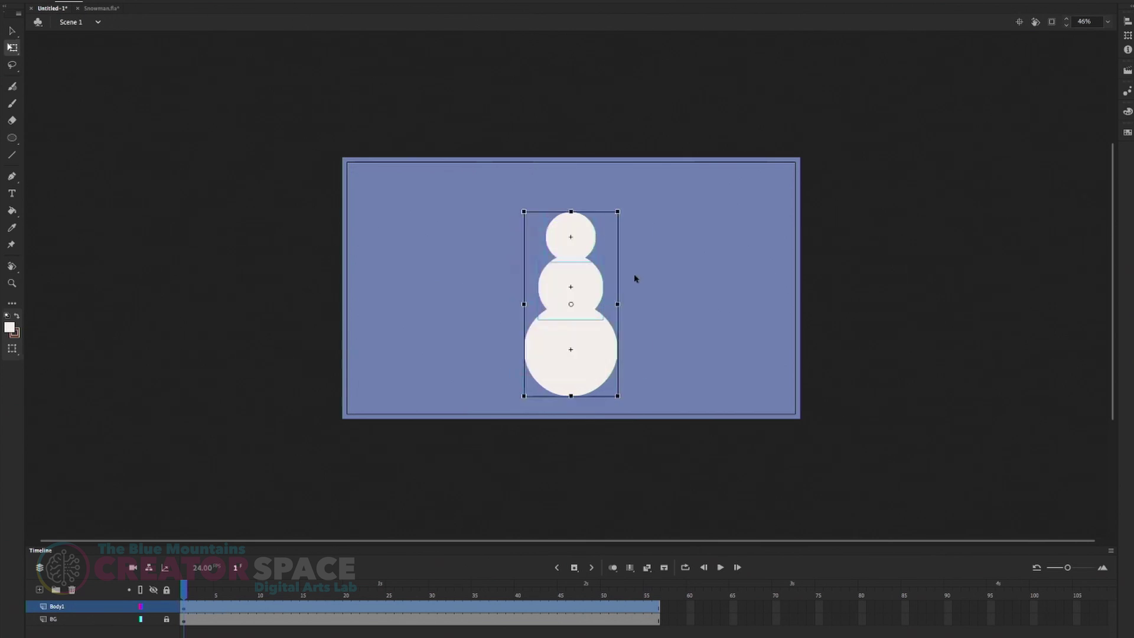
pyautogui.click(657, 311)
pyautogui.click(582, 349)
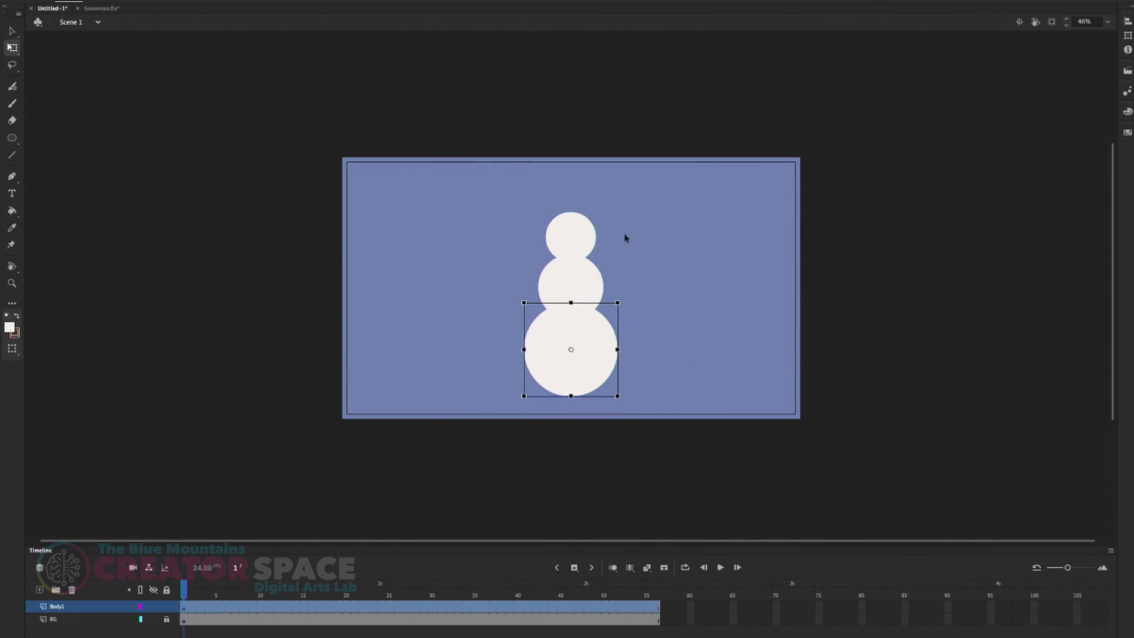
pyautogui.click(646, 302)
pyautogui.click(582, 282)
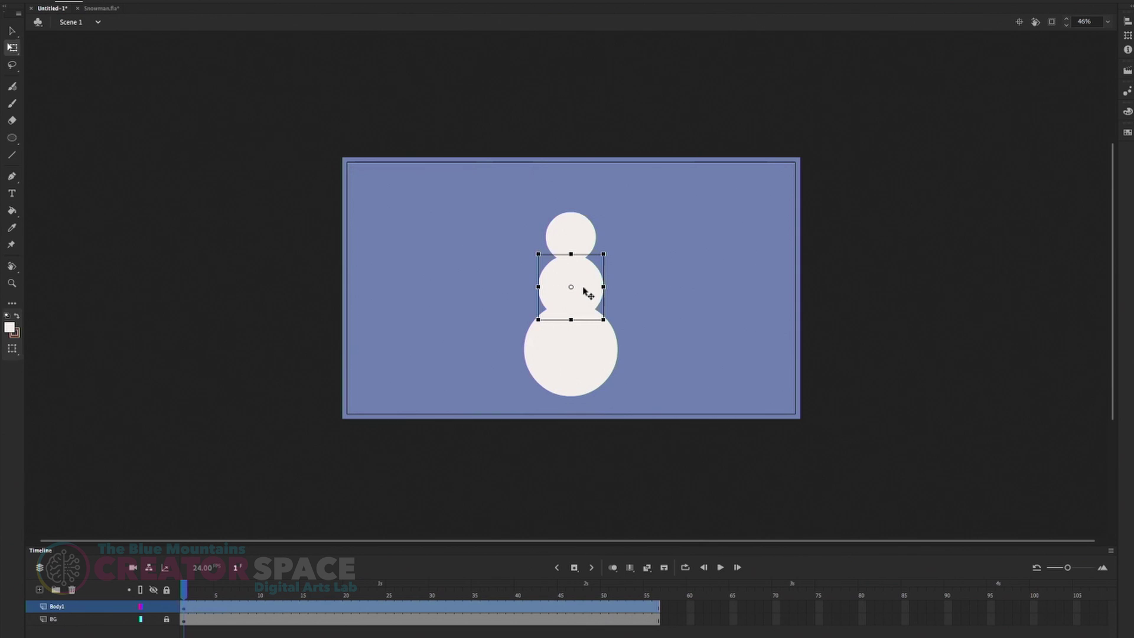
pyautogui.click(619, 304)
pyautogui.click(591, 296)
pyautogui.rightClick(583, 284)
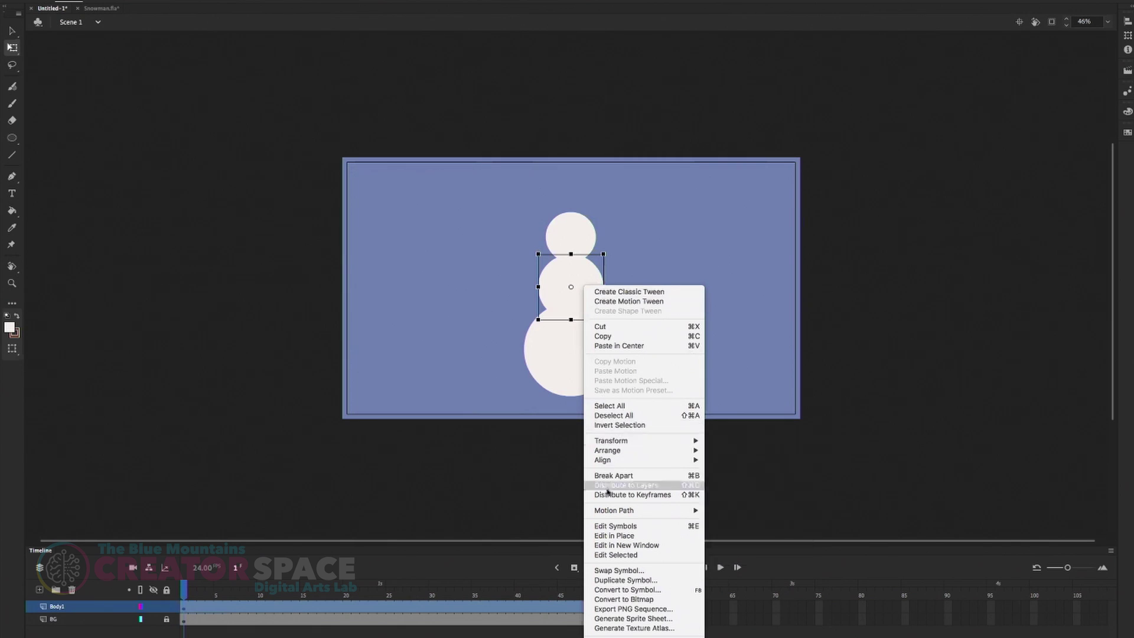
# Step: Duplicate the middle circle's symbol, moving the naming prompt off the snowman to edit its name
pyautogui.click(612, 586)
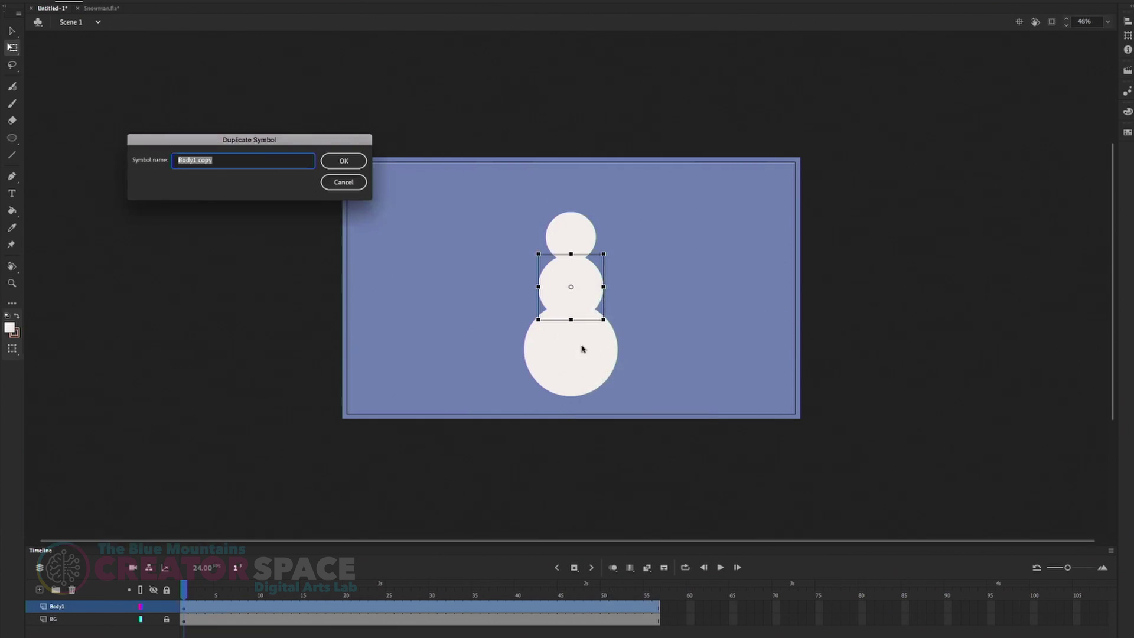
pyautogui.moveTo(204, 142); pyautogui.dragTo(549, 360)
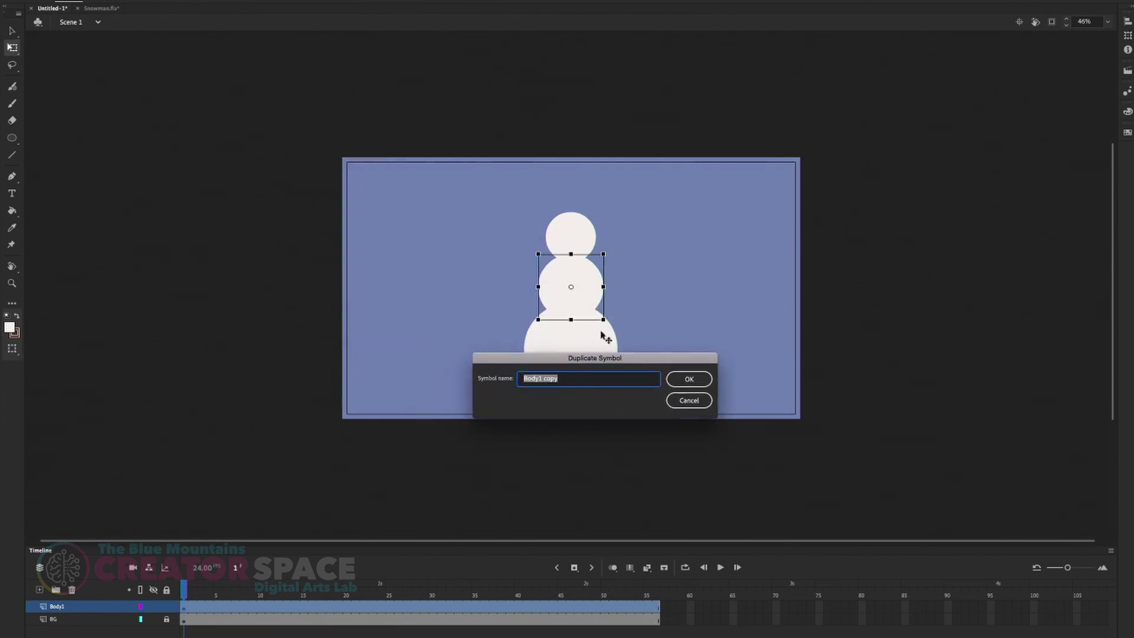
pyautogui.click(557, 378)
# Step: Confirm the middle circle's new symbol as Body2 and nudge the head slightly up and left
pyautogui.press('Return')
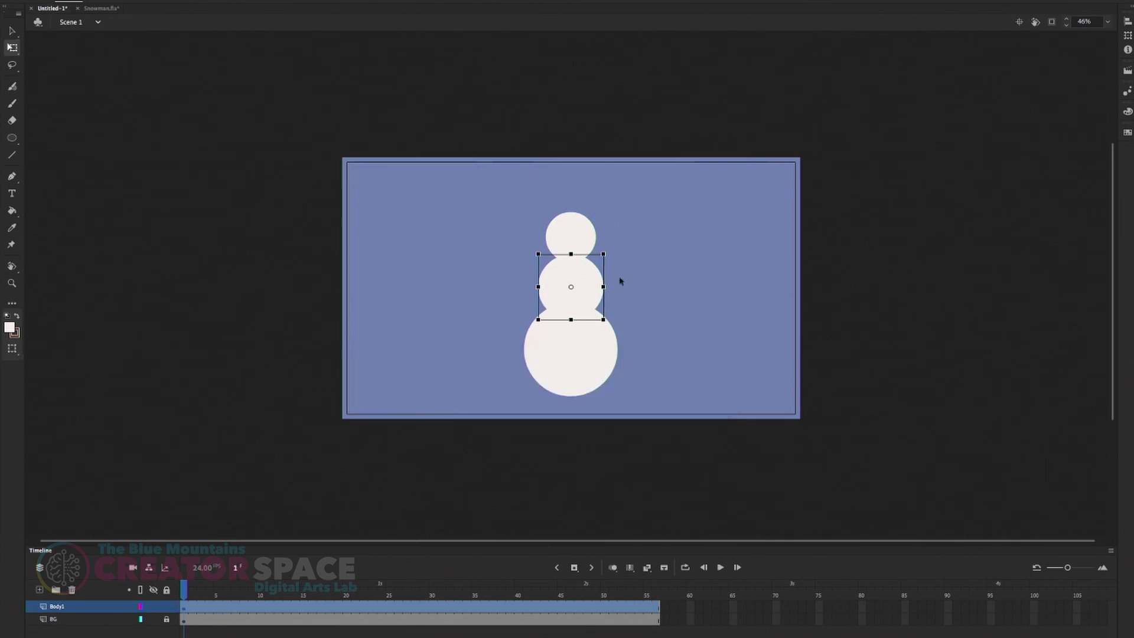
pyautogui.click(576, 228)
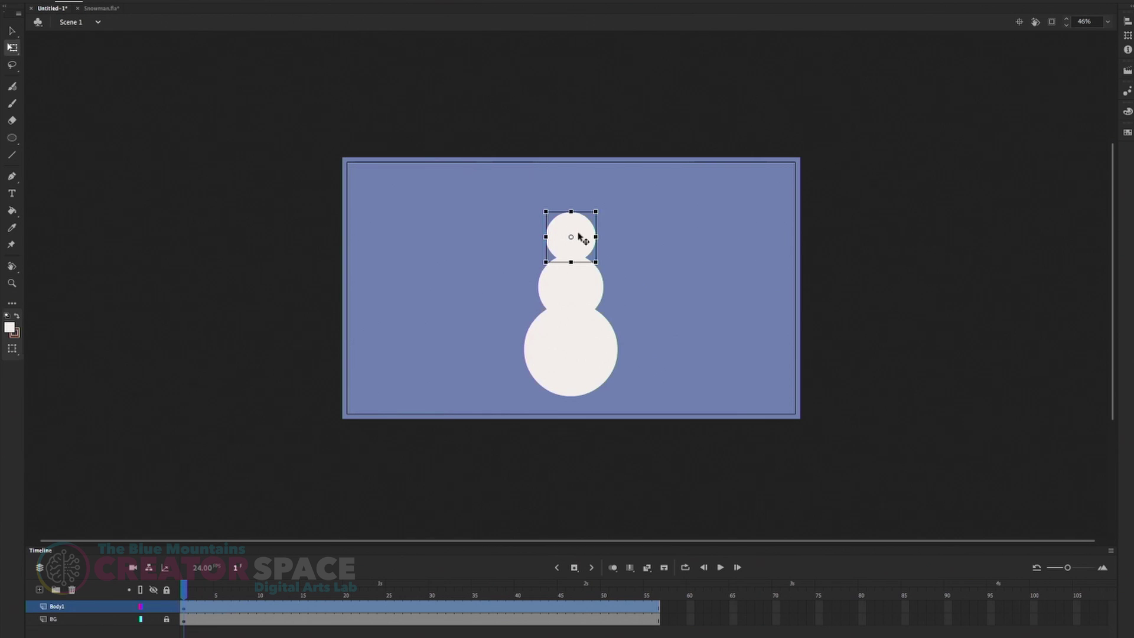
pyautogui.click(570, 378)
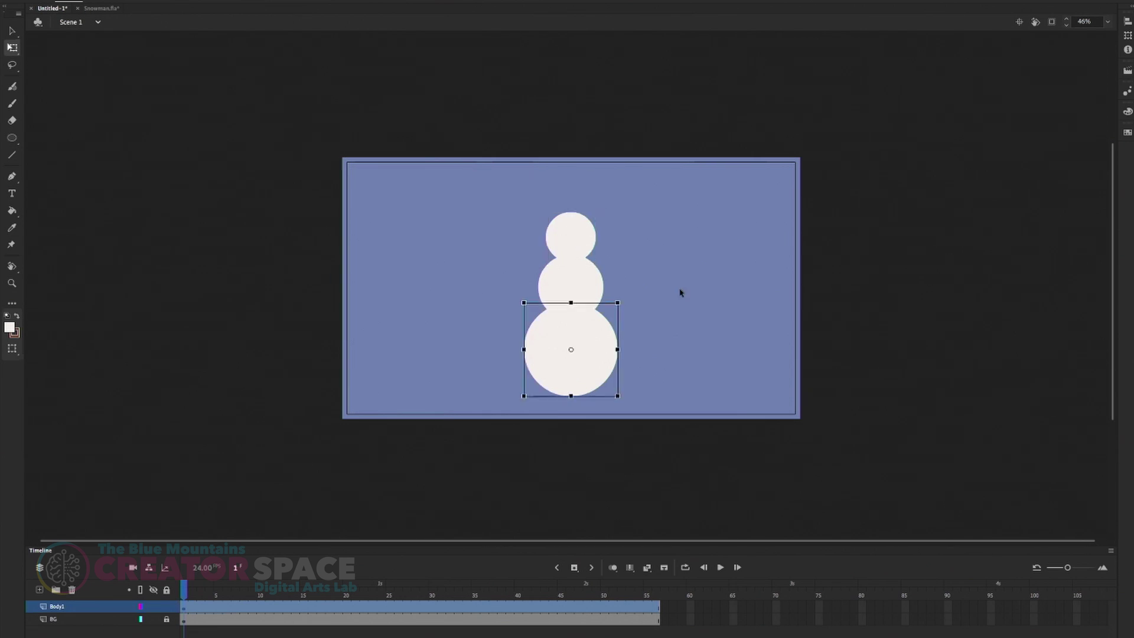
pyautogui.click(642, 273)
pyautogui.click(587, 246)
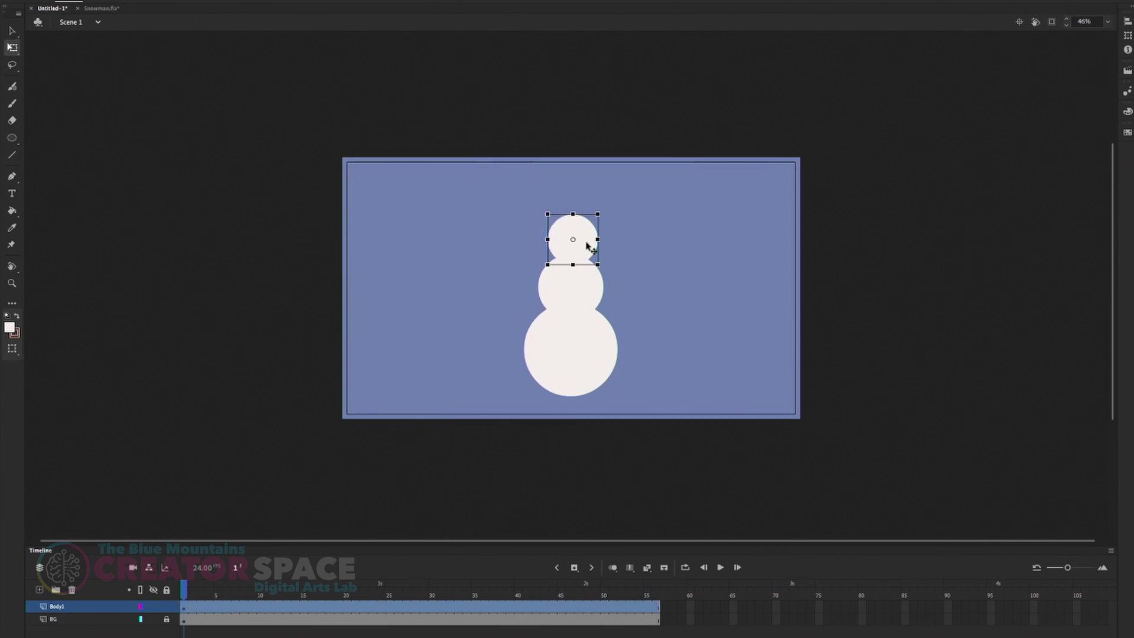
pyautogui.moveTo(588, 248); pyautogui.dragTo(601, 239)
pyautogui.click(637, 238)
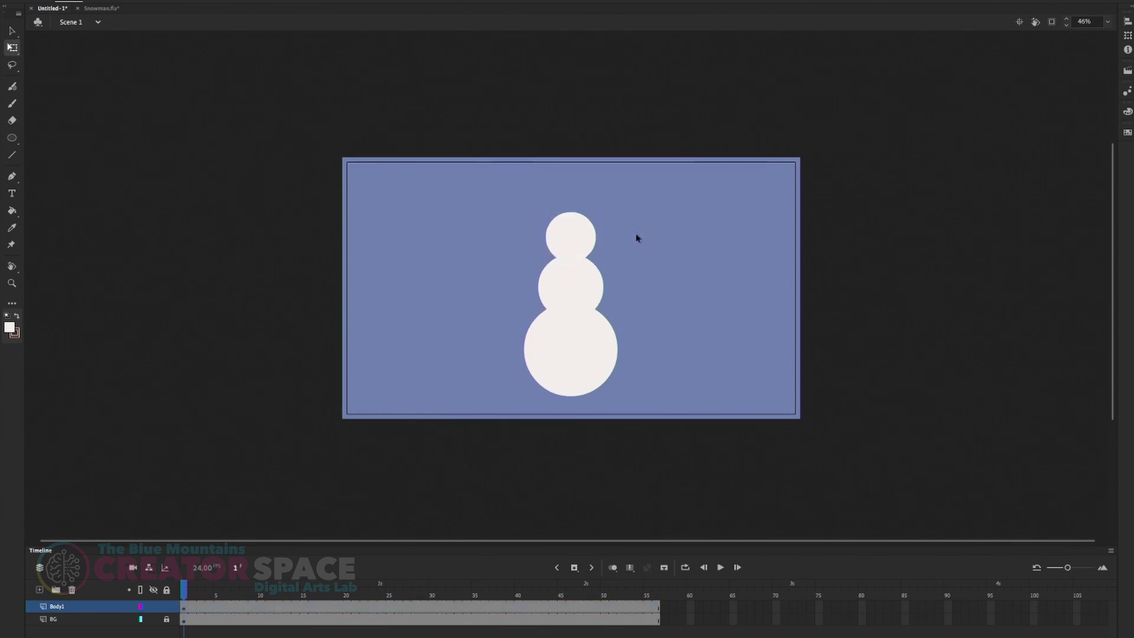
pyautogui.click(592, 363)
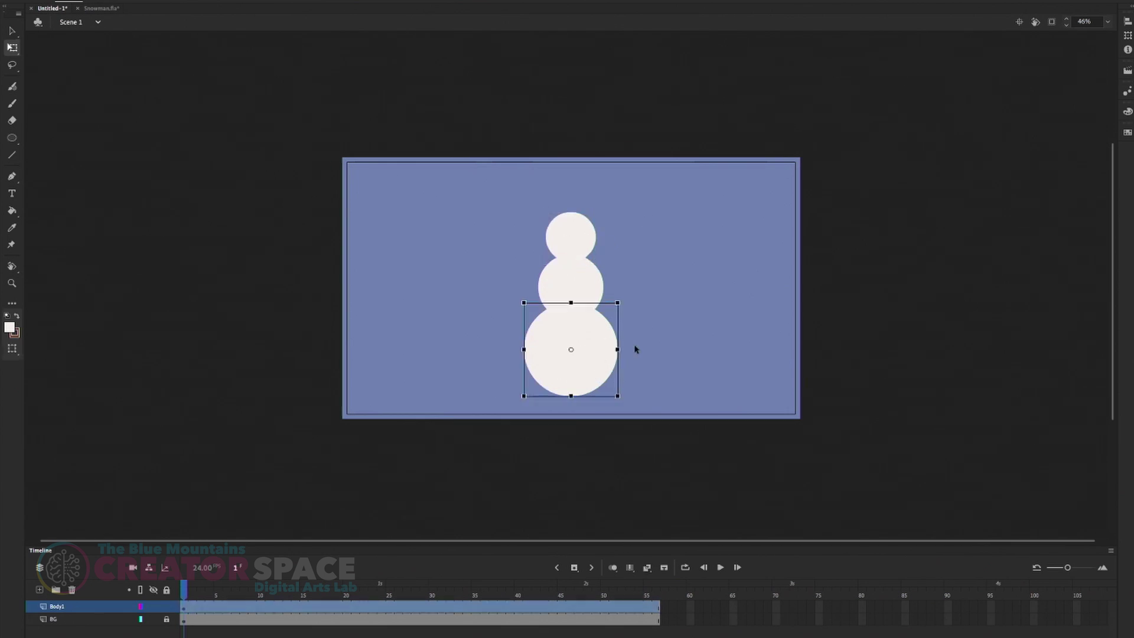
# Step: Open the Body1 symbol for editing and select its circle shape
pyautogui.doubleClick(599, 362)
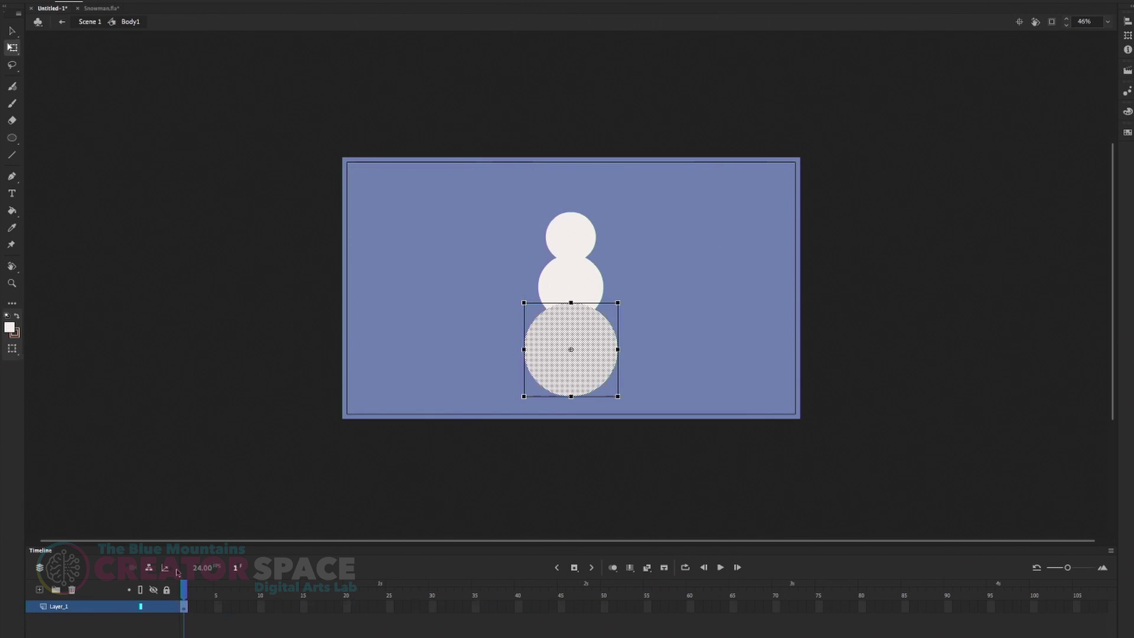
pyautogui.click(89, 23)
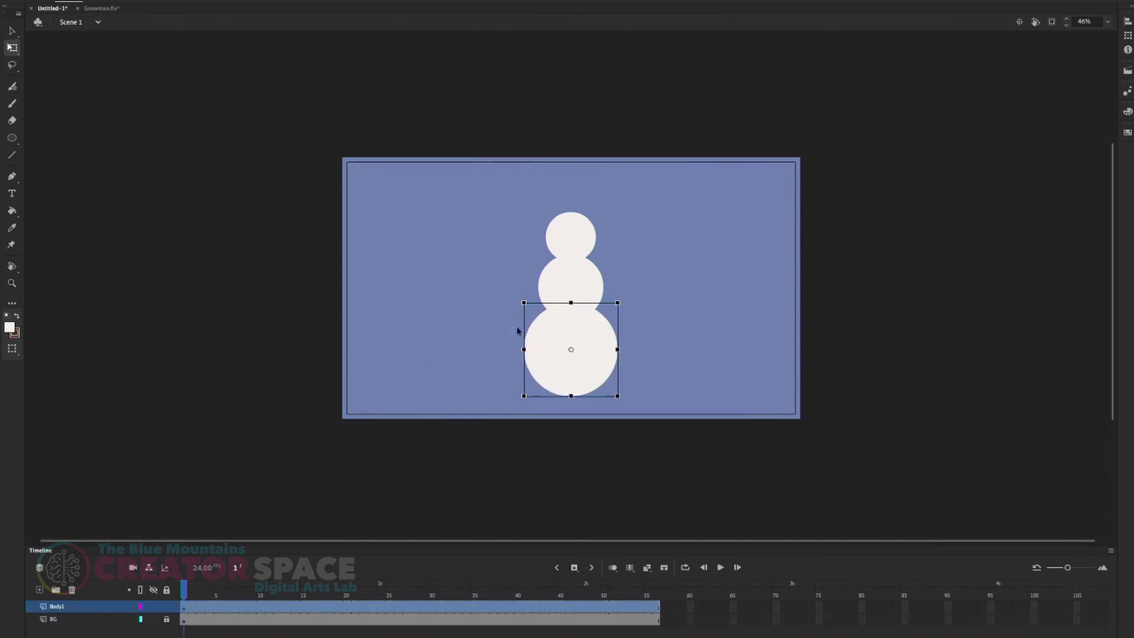
pyautogui.doubleClick(591, 352)
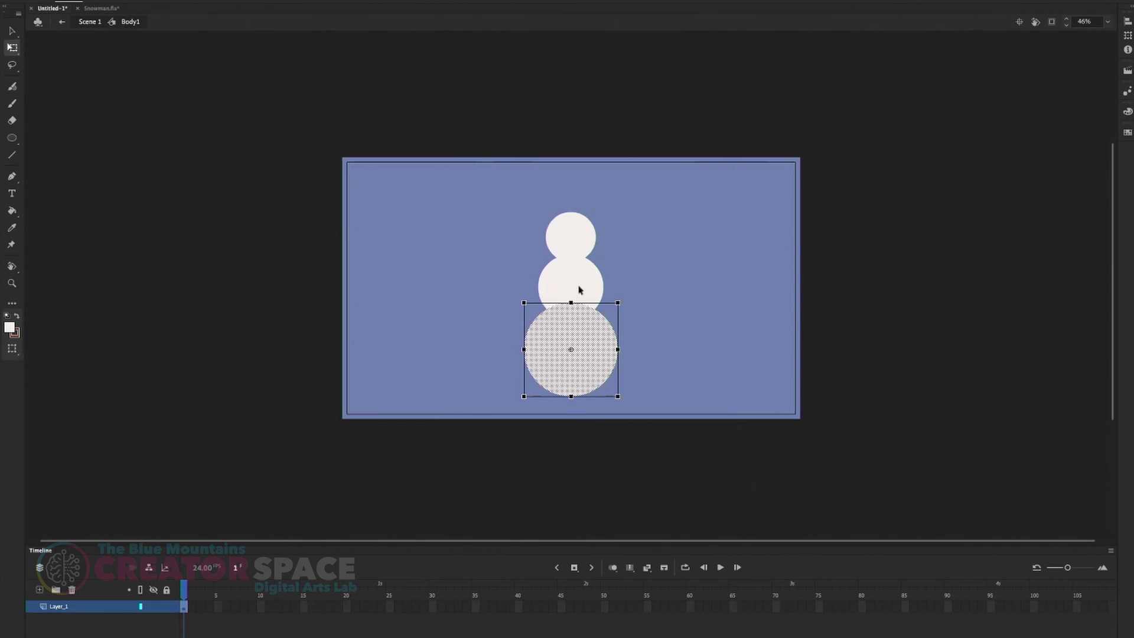
pyautogui.click(667, 353)
pyautogui.click(608, 354)
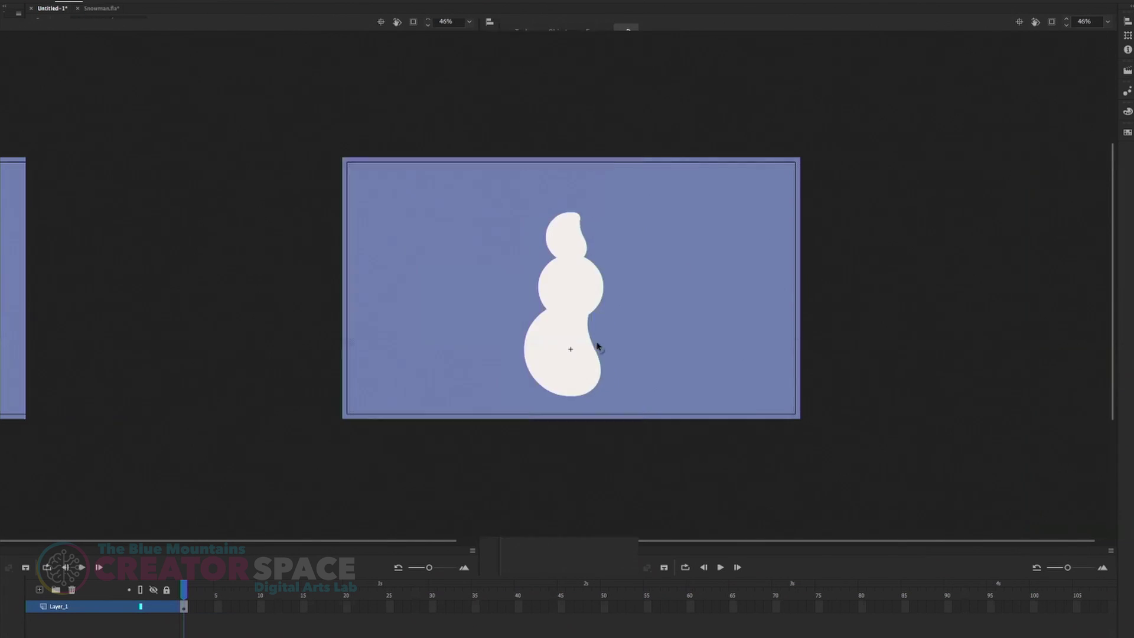
# Step: Stretch the circle's outline, then undo the distortions so the balls stay round
pyautogui.moveTo(600, 342); pyautogui.dragTo(614, 360)
pyautogui.moveTo(674, 410); pyautogui.dragTo(673, 399)
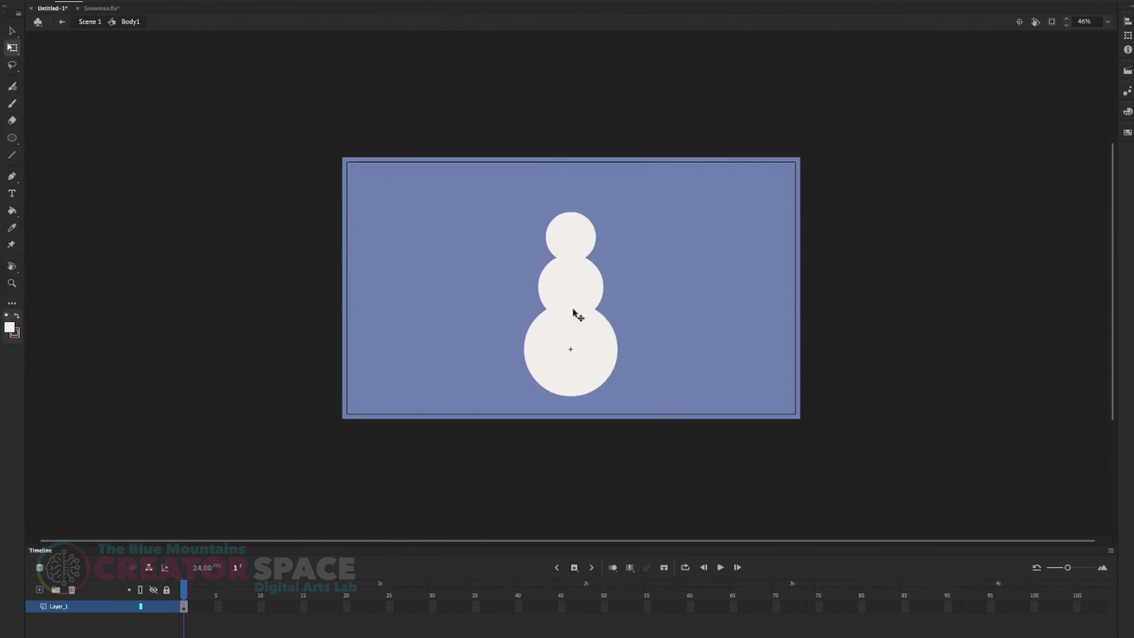
pyautogui.moveTo(611, 331); pyautogui.dragTo(629, 349)
pyautogui.hotkey('ctrl', 'z')
pyautogui.moveTo(618, 353); pyautogui.dragTo(648, 354)
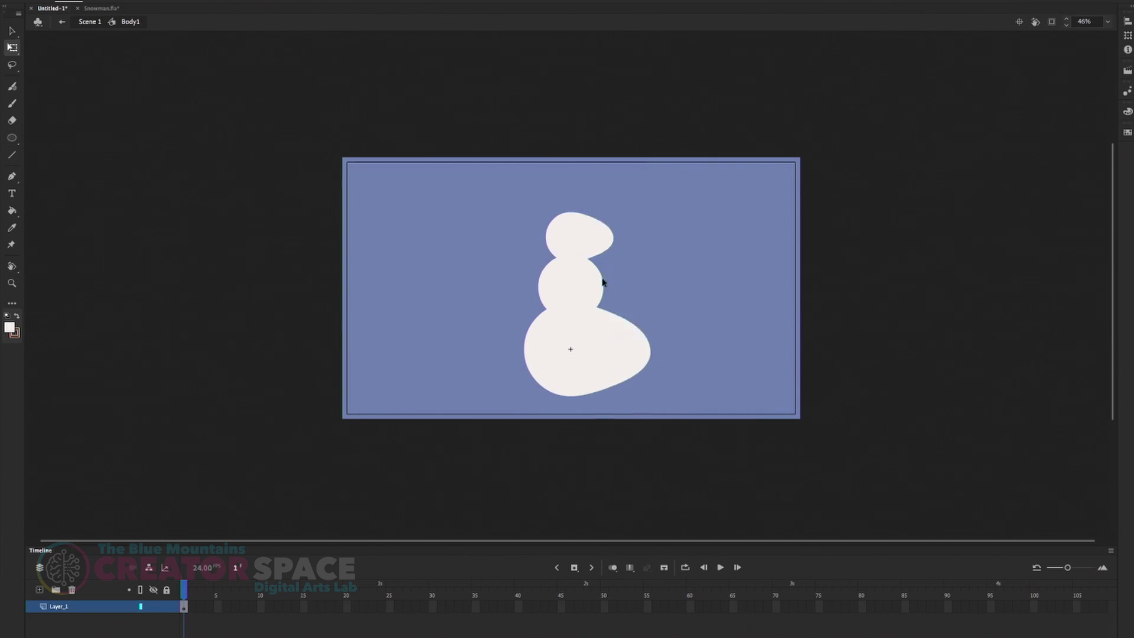
pyautogui.hotkey('ctrl', 'z')
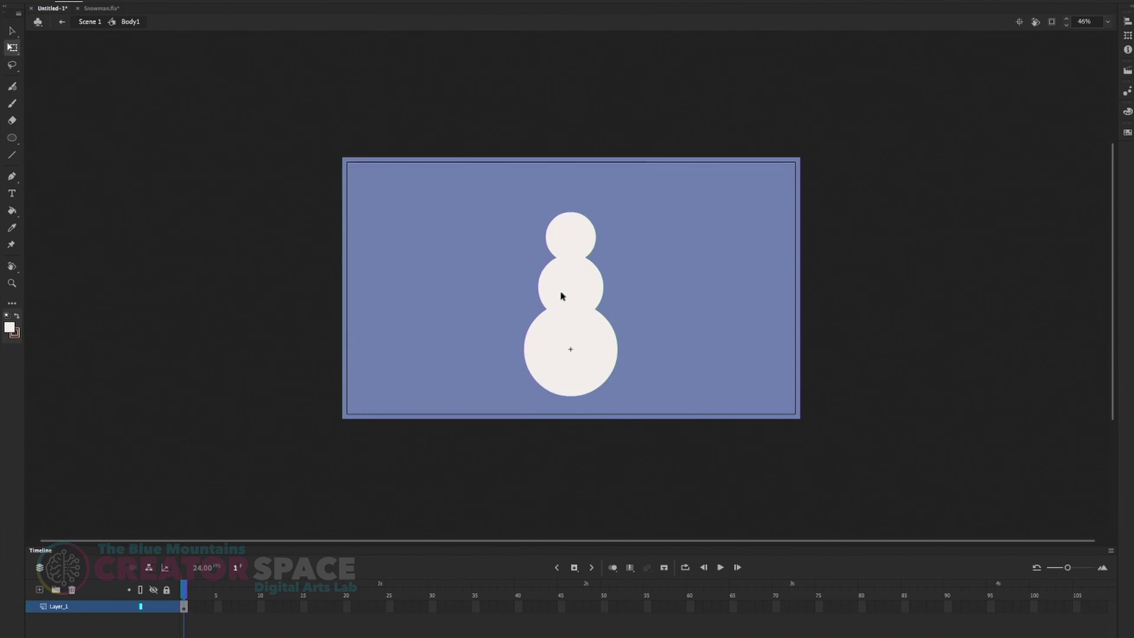
# Step: Exit Body1 to Scene 1, re-enter it, then return to Scene 1 and select the head
pyautogui.click(602, 354)
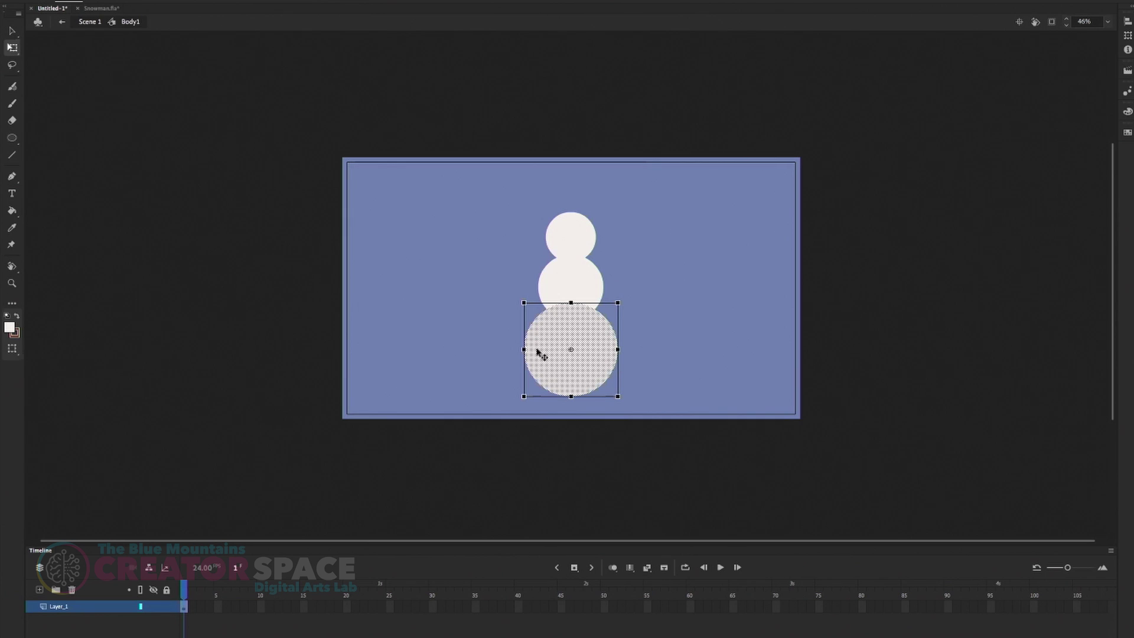
pyautogui.click(96, 21)
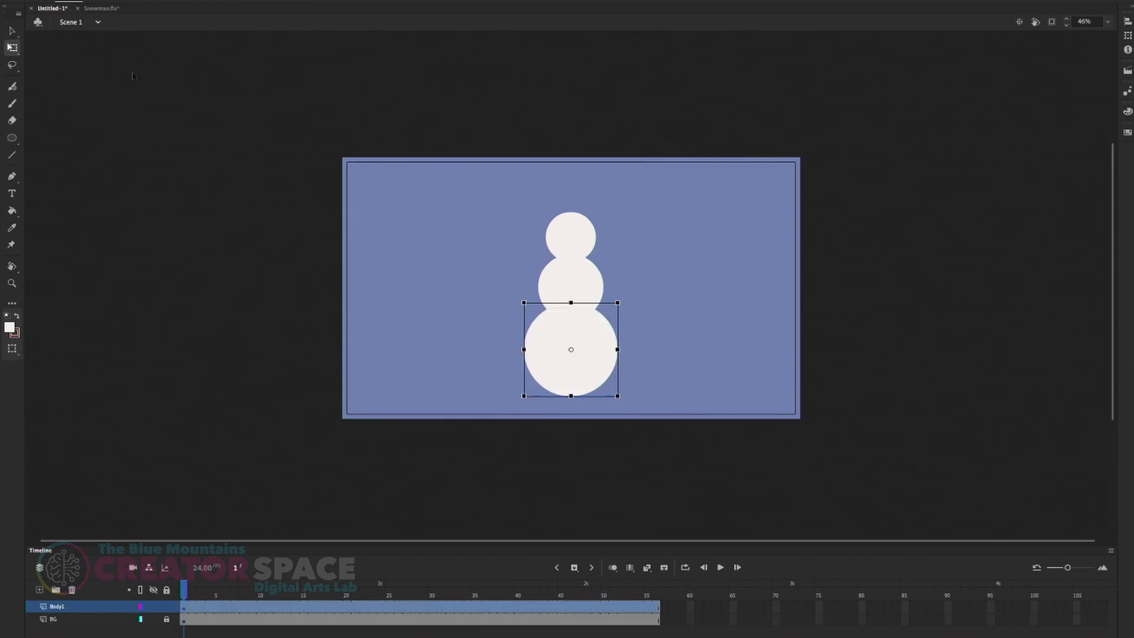
pyautogui.doubleClick(597, 328)
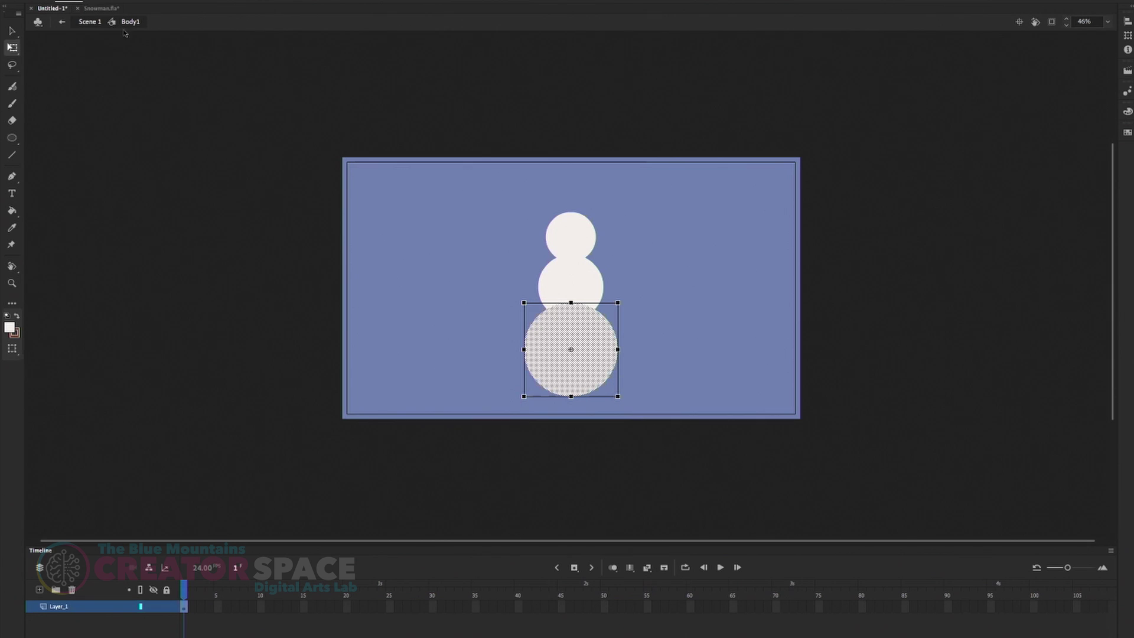
pyautogui.click(478, 274)
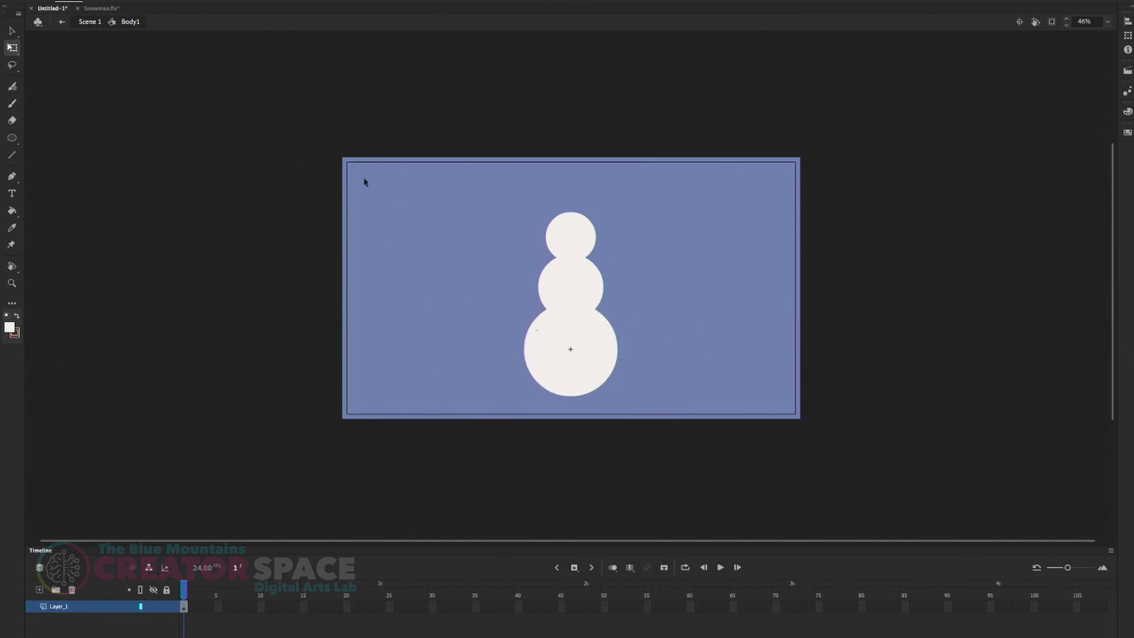
pyautogui.click(87, 22)
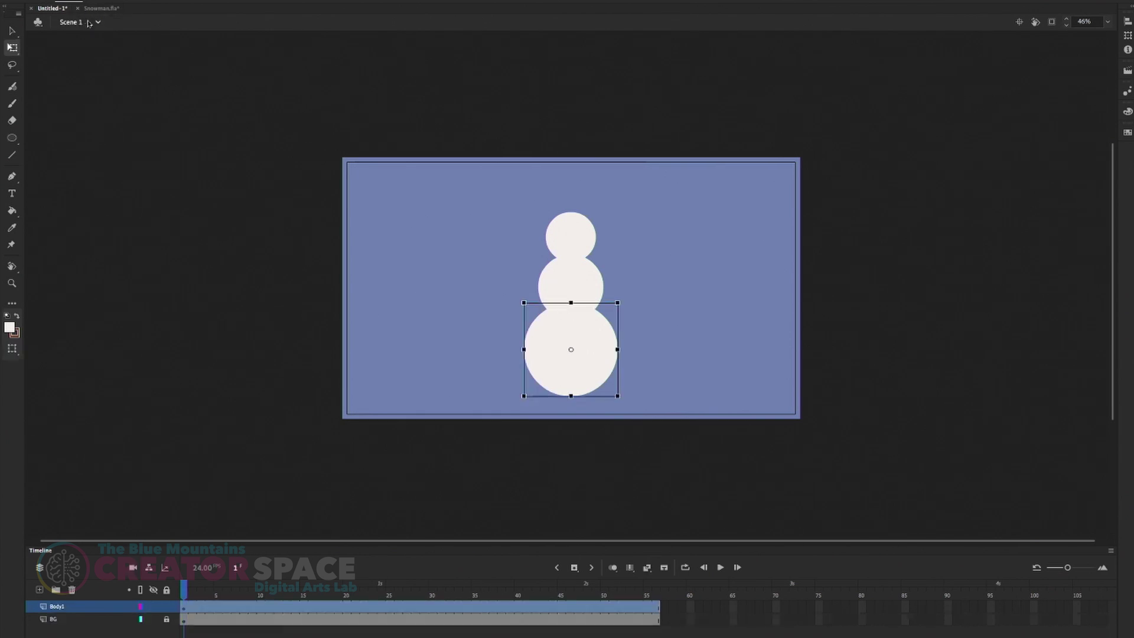
pyautogui.click(506, 238)
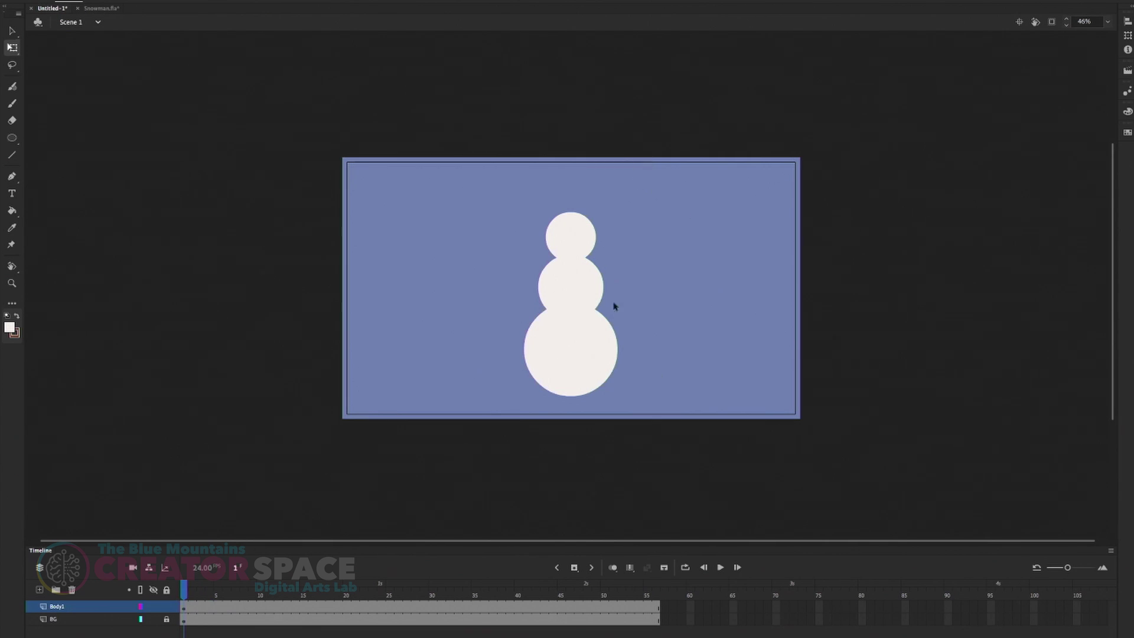
pyautogui.click(549, 372)
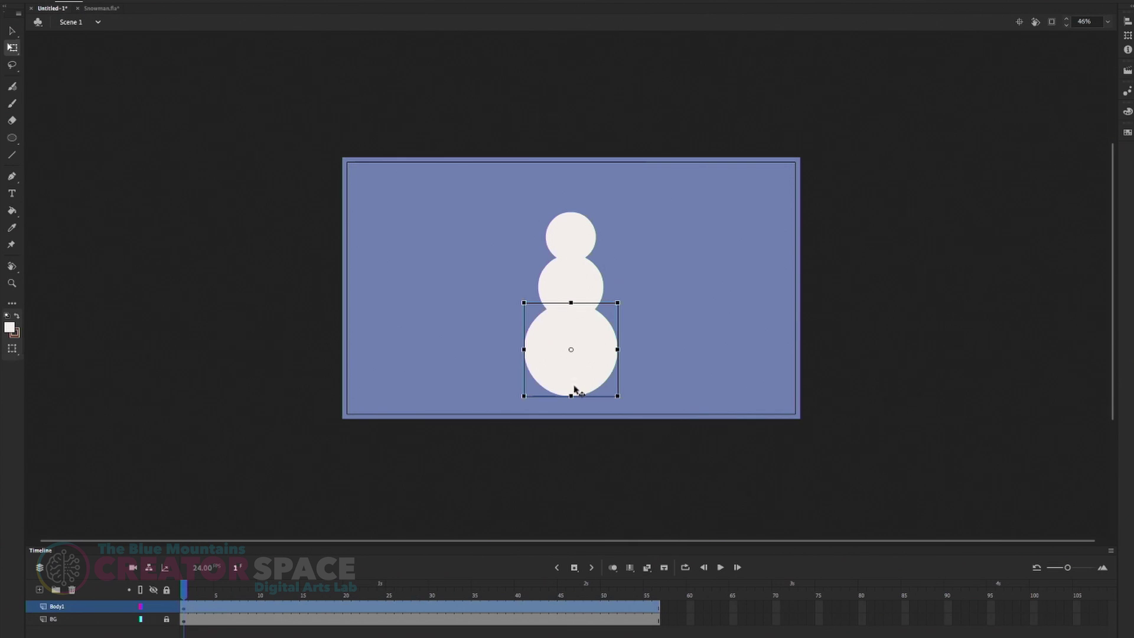
pyautogui.click(572, 240)
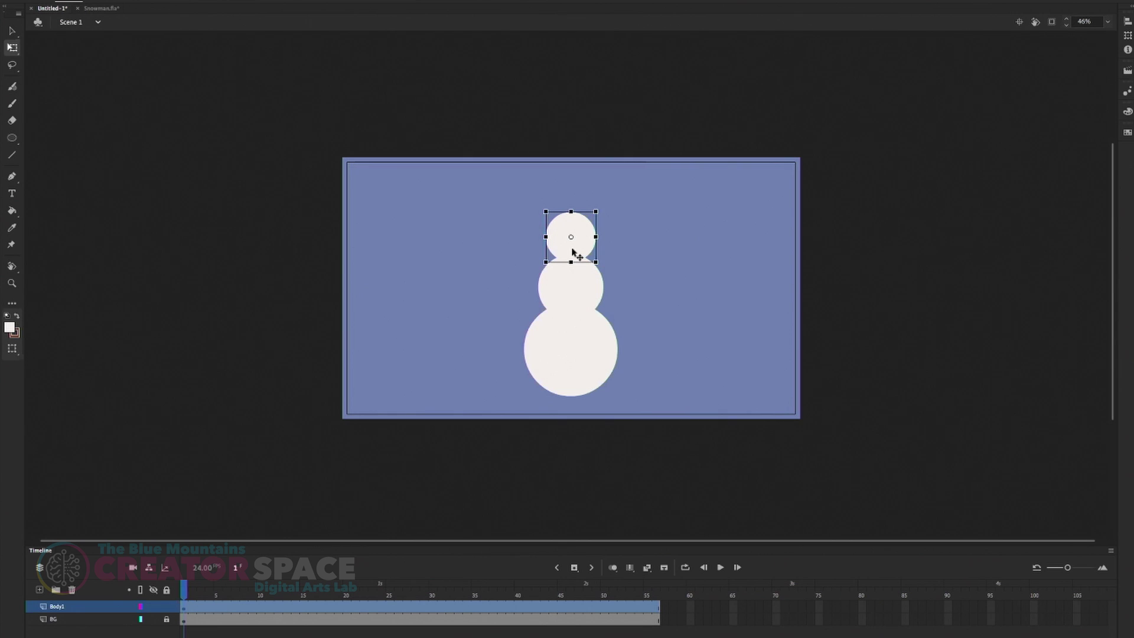
# Step: Duplicate the head instance's symbol as a new symbol named 'Head'
pyautogui.rightClick(572, 252)
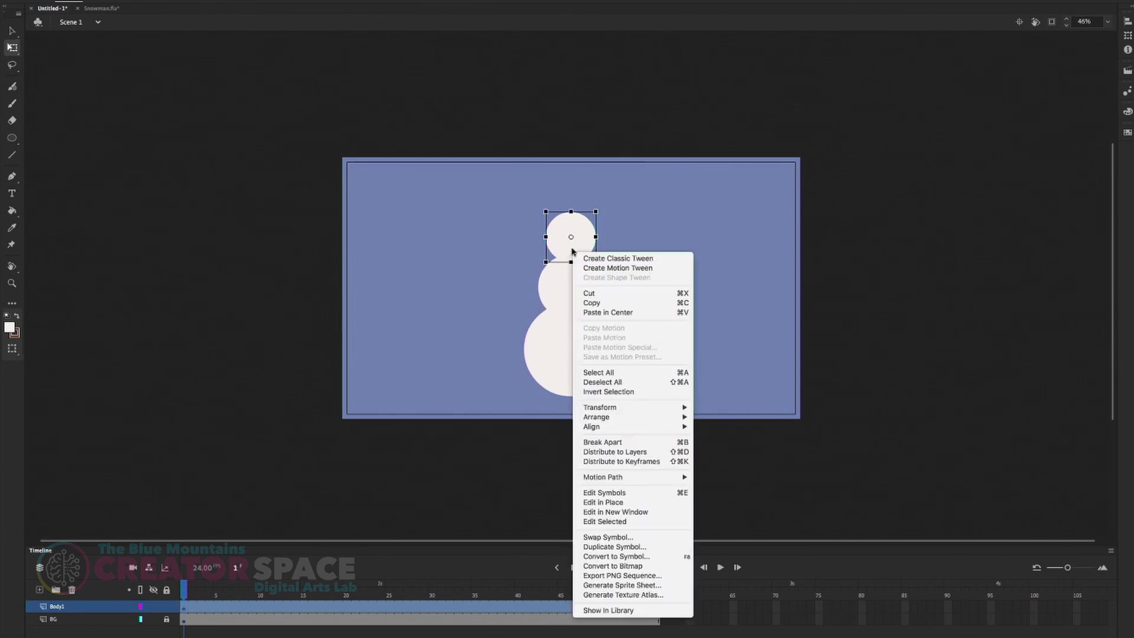
pyautogui.click(618, 549)
pyautogui.click(541, 378)
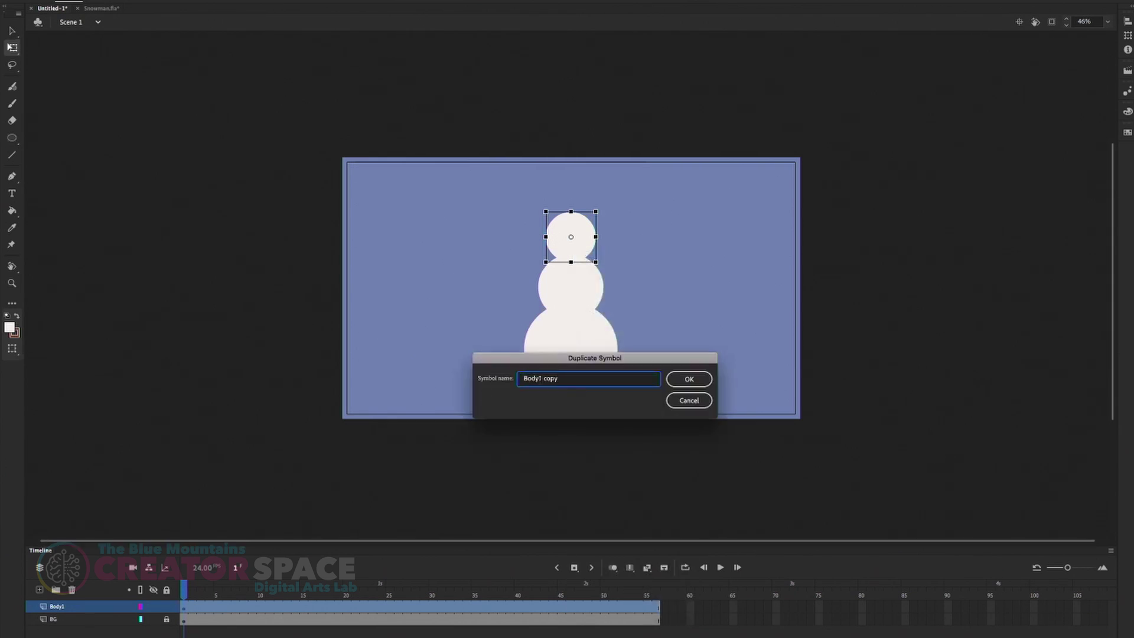
pyautogui.tripleClick(528, 374)
pyautogui.write('Head')
pyautogui.press('Return')
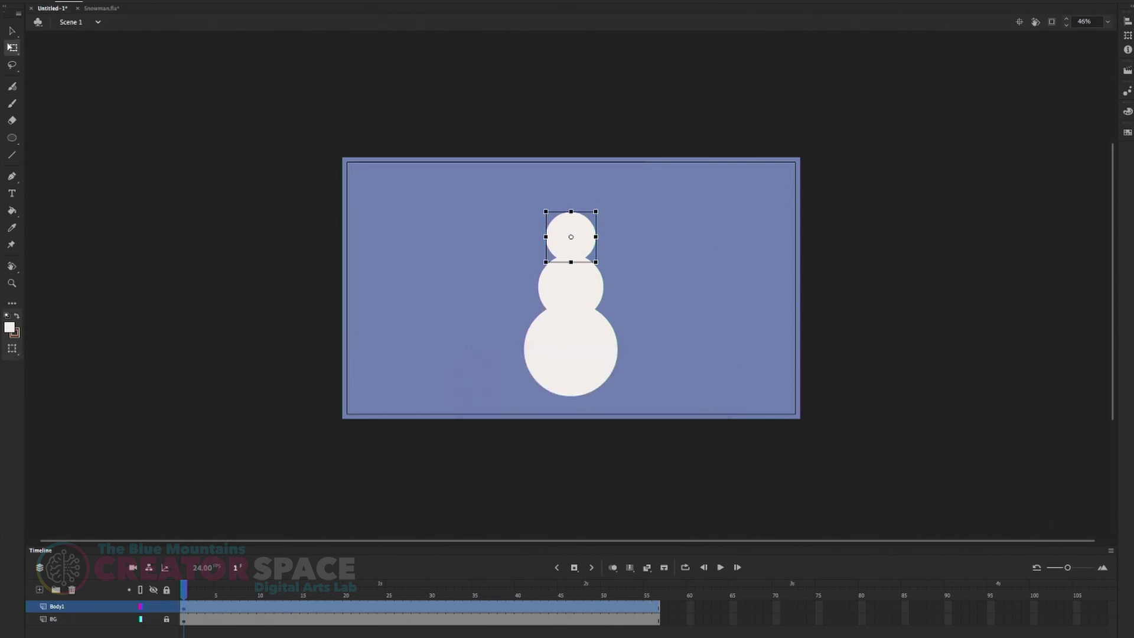
pyautogui.click(673, 255)
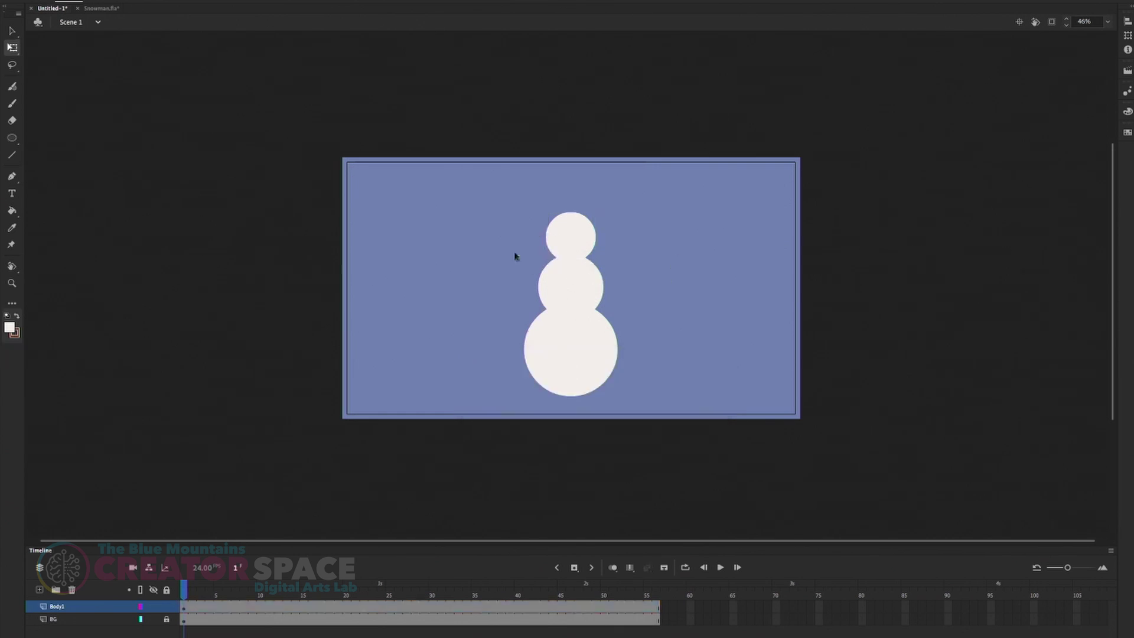
pyautogui.click(572, 348)
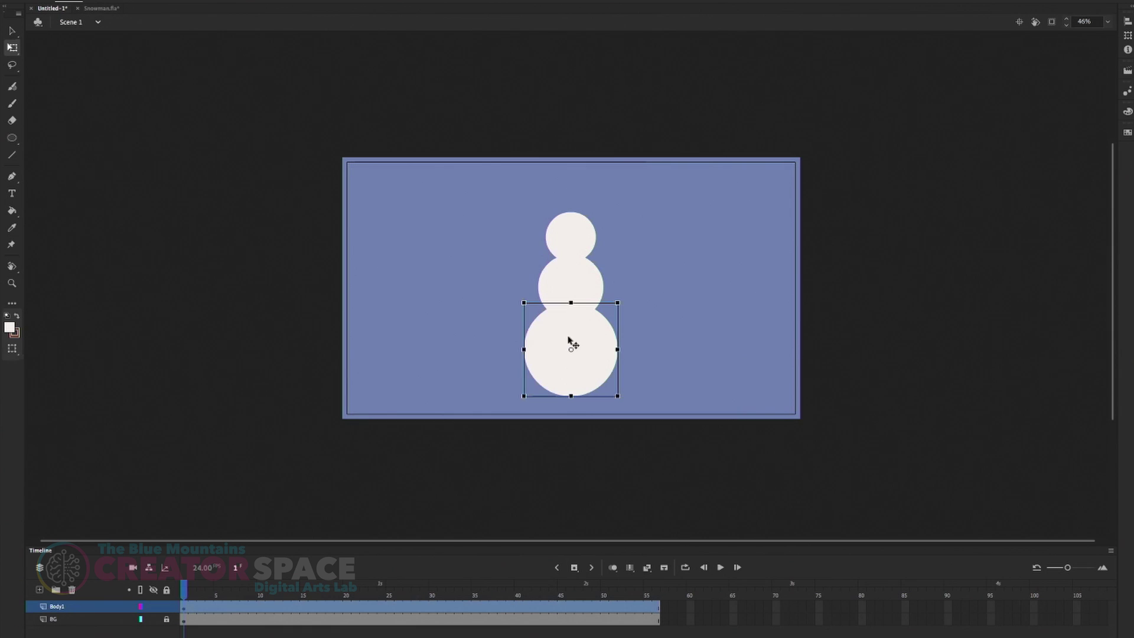
pyautogui.click(572, 281)
pyautogui.click(565, 230)
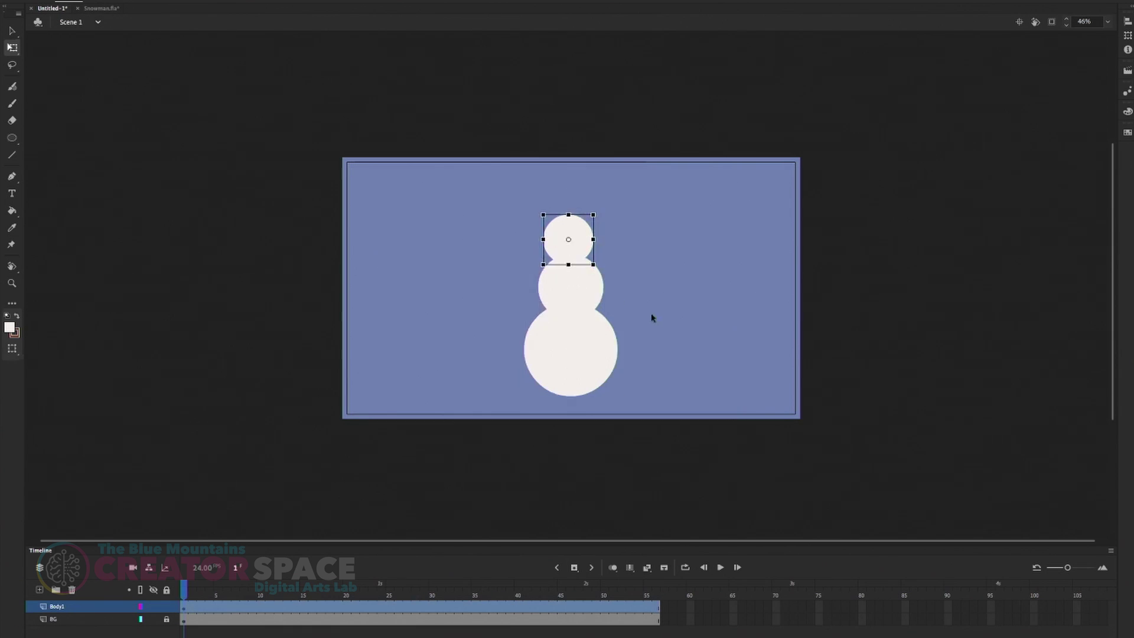
pyautogui.click(620, 367)
pyautogui.click(562, 362)
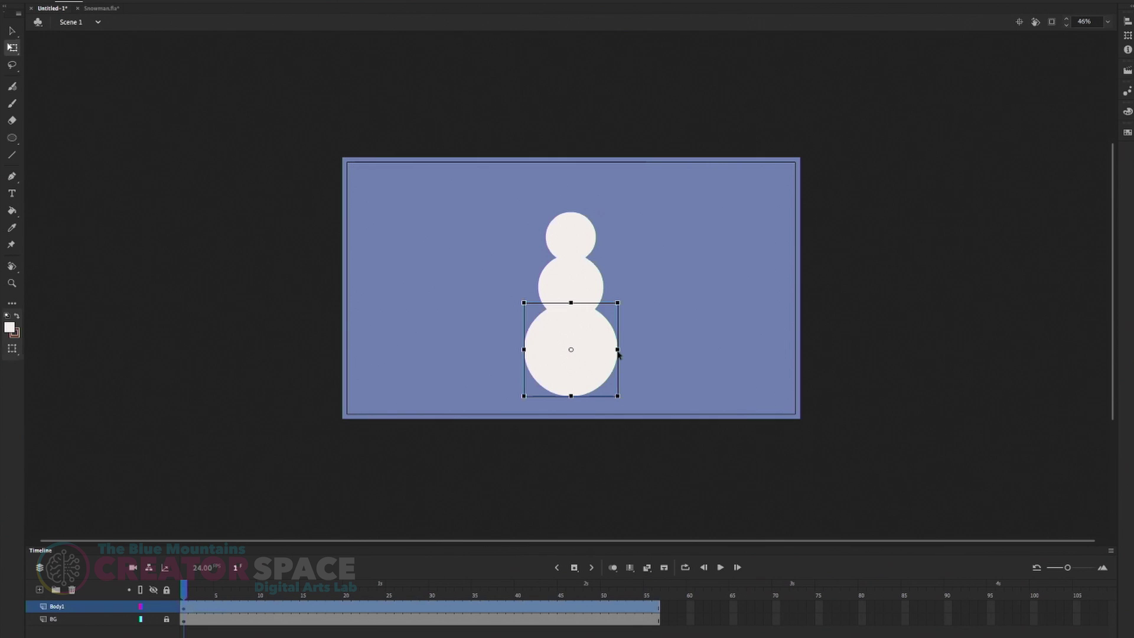
pyautogui.click(630, 368)
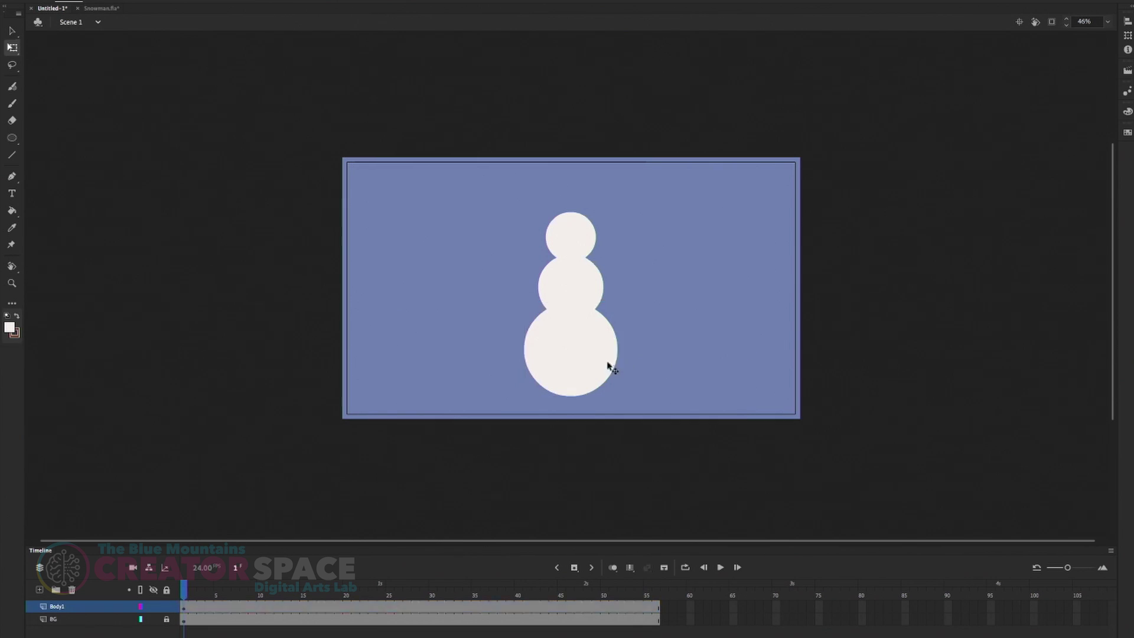
pyautogui.click(565, 357)
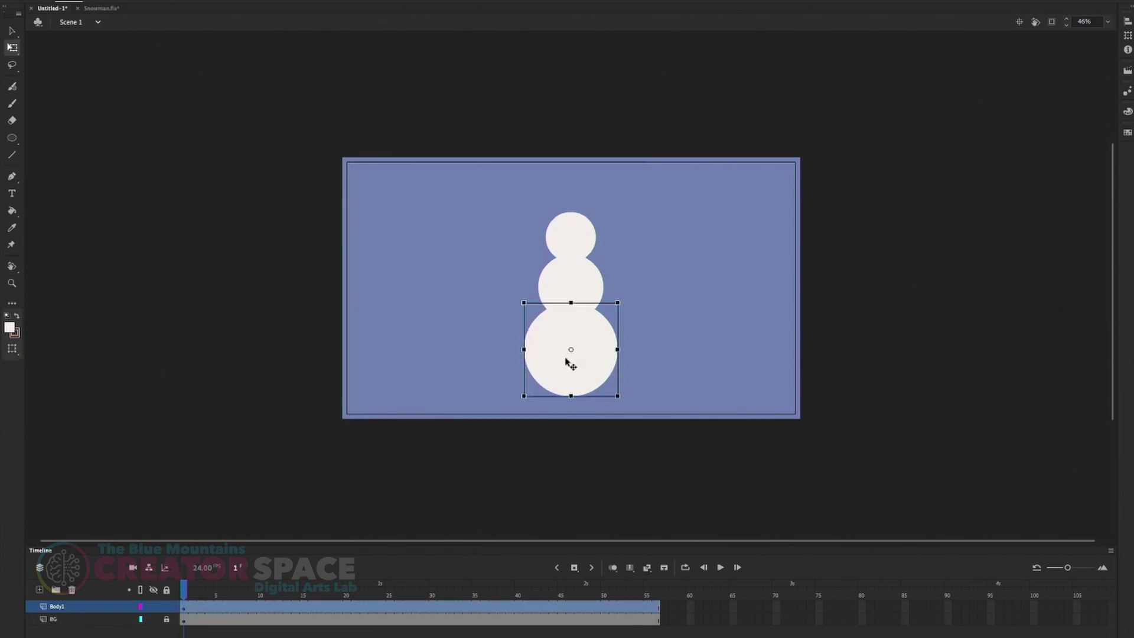
pyautogui.doubleClick(596, 350)
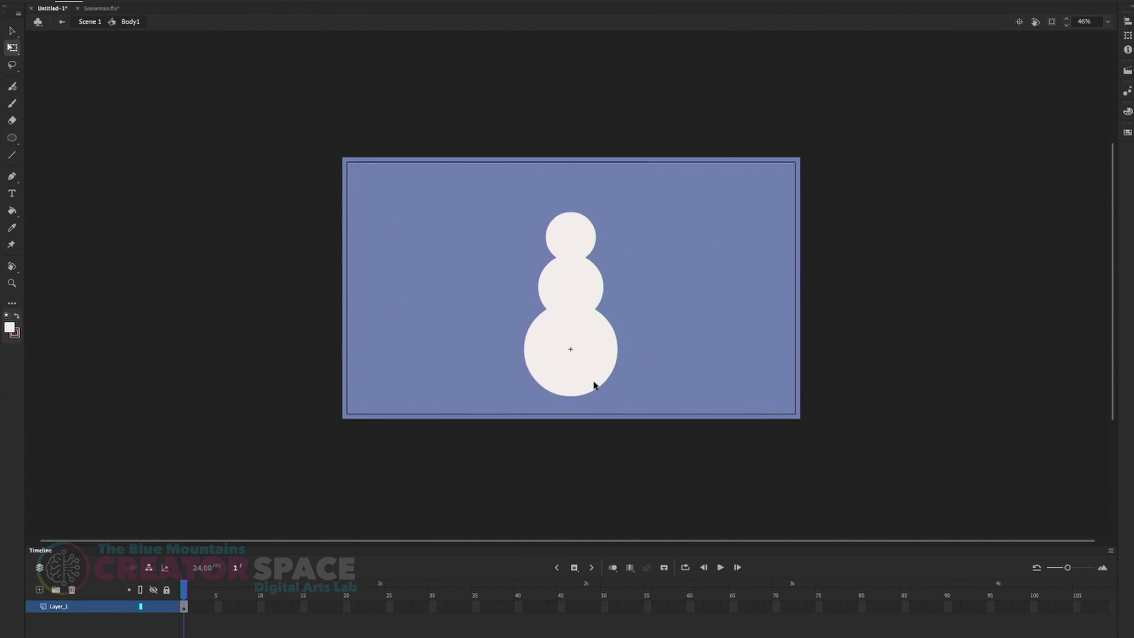
# Step: Add Layer_2 inside Body1, zoom to 92% on the snowman, and pick the Line tool
pyautogui.click(40, 590)
pyautogui.click(13, 284)
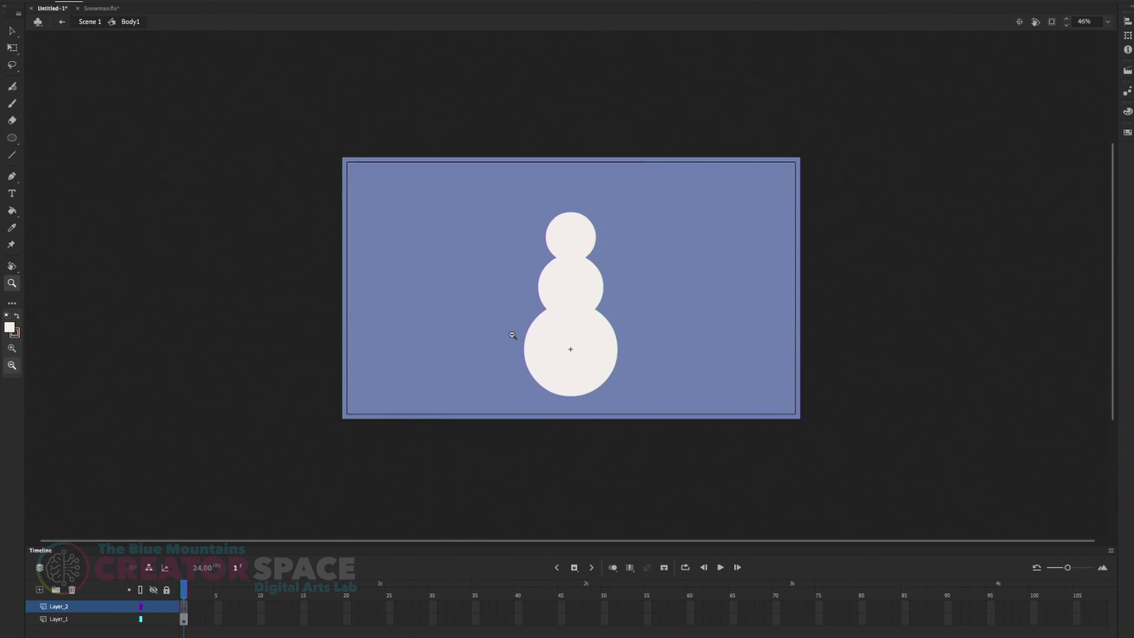
pyautogui.click(12, 348)
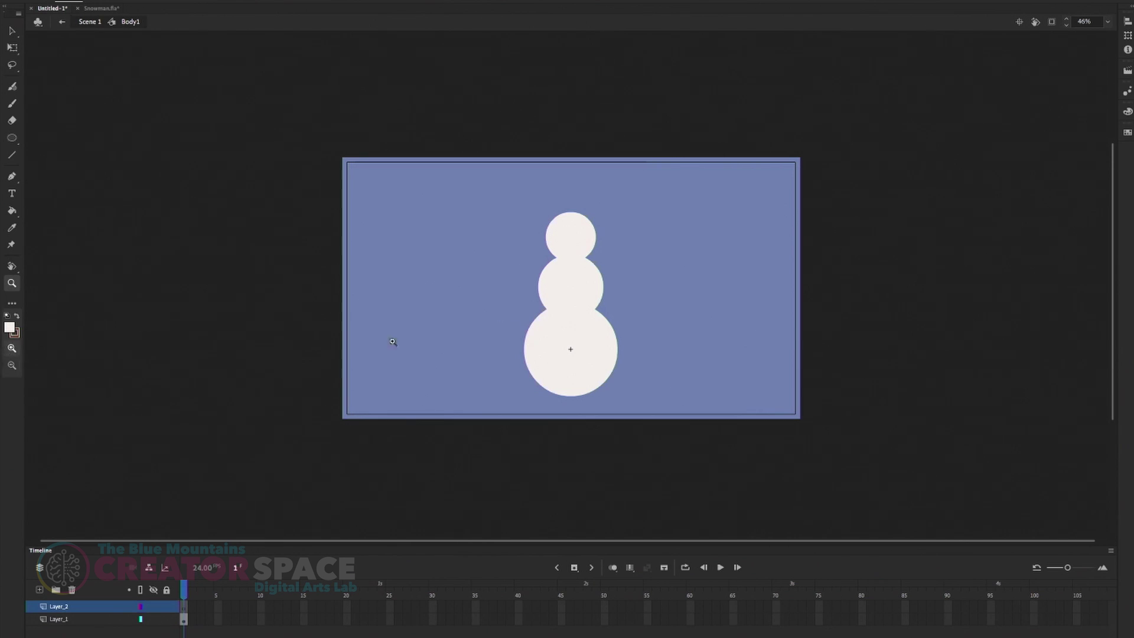
pyautogui.click(605, 376)
pyautogui.scroll(2, 584, 355)
pyautogui.moveTo(521, 309); pyautogui.dragTo(550, 346)
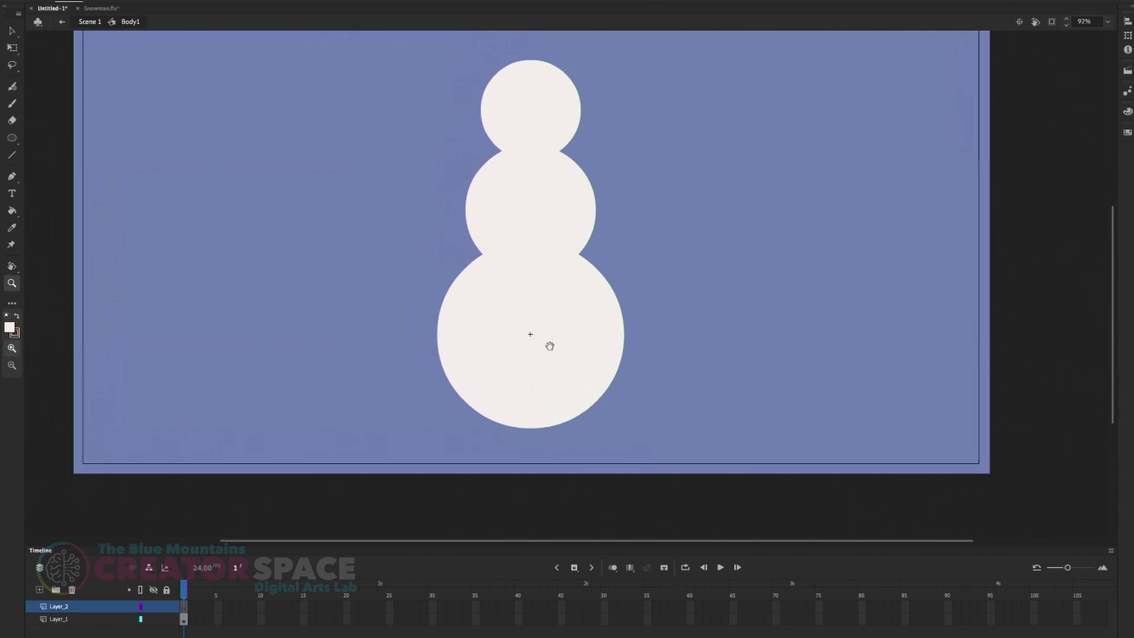
pyautogui.press('v')
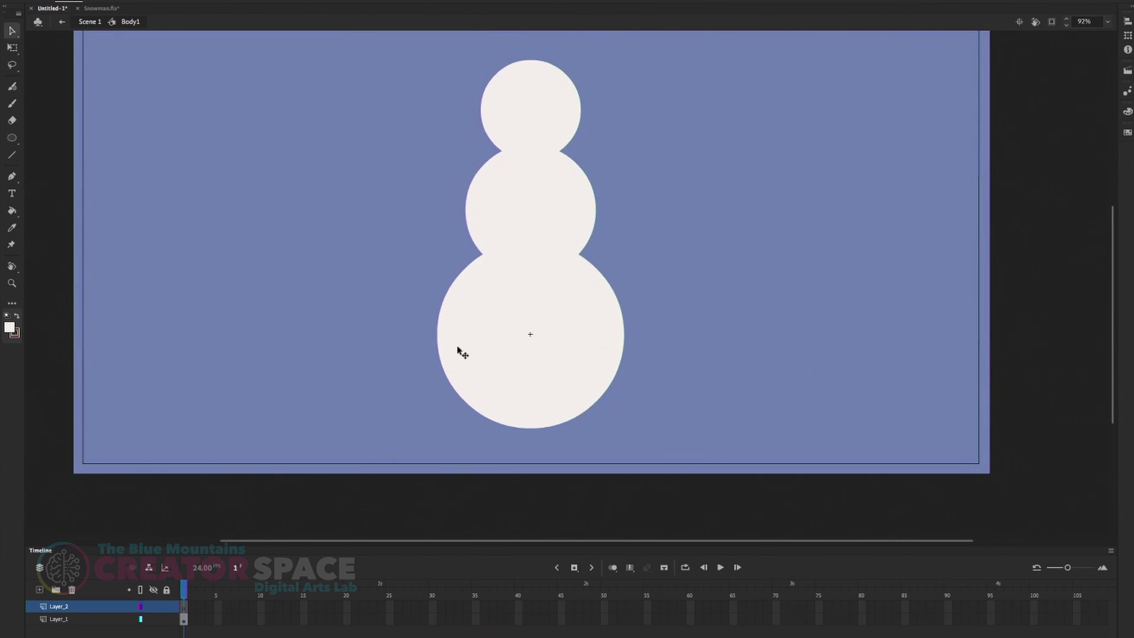
pyautogui.press('n')
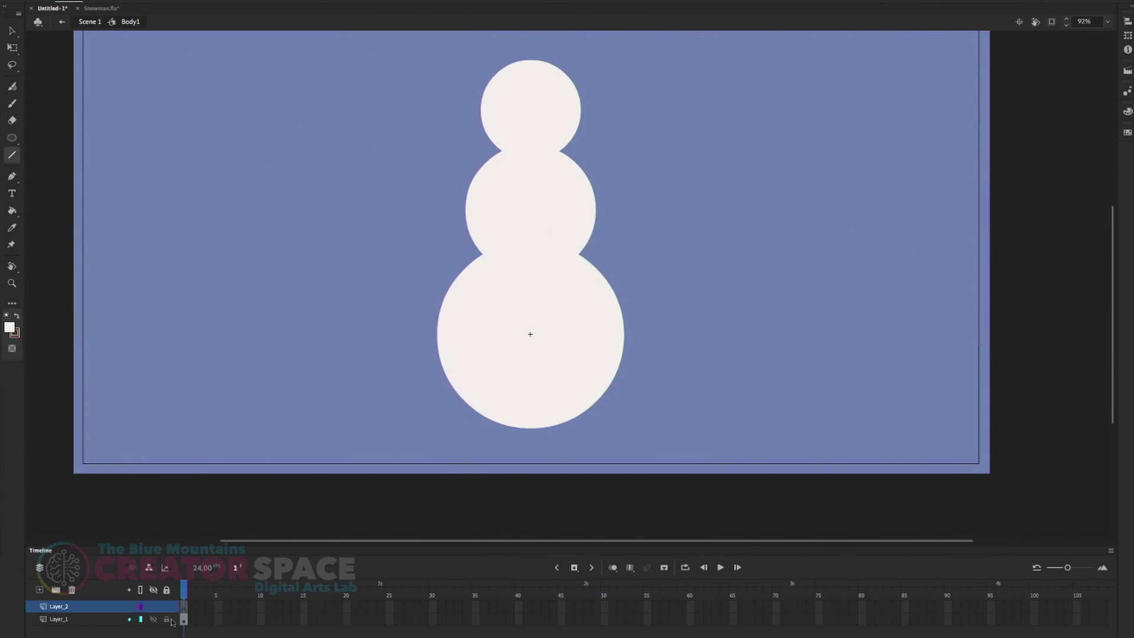